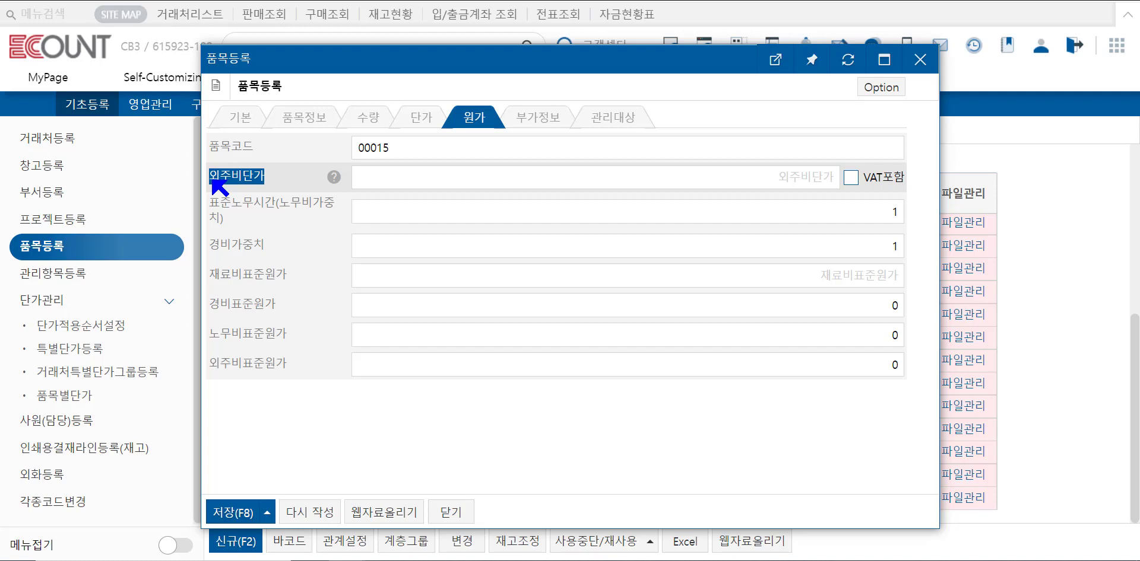
Review the outsourcing unit cost and standard cost fields on the item's cost tab.
left_click(385, 178)
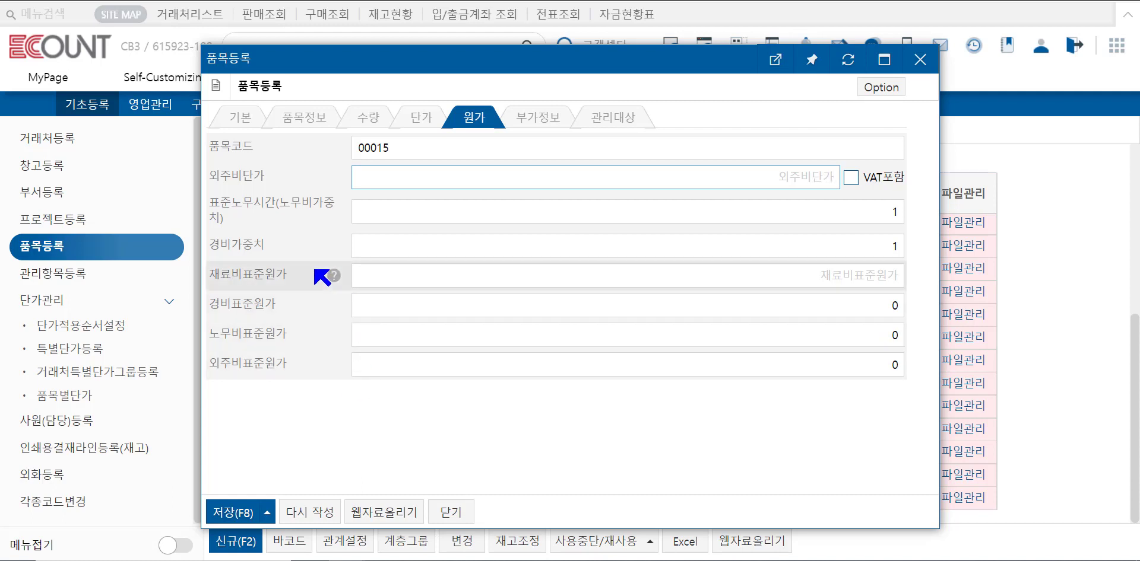
left_click_drag(295, 273, 220, 272)
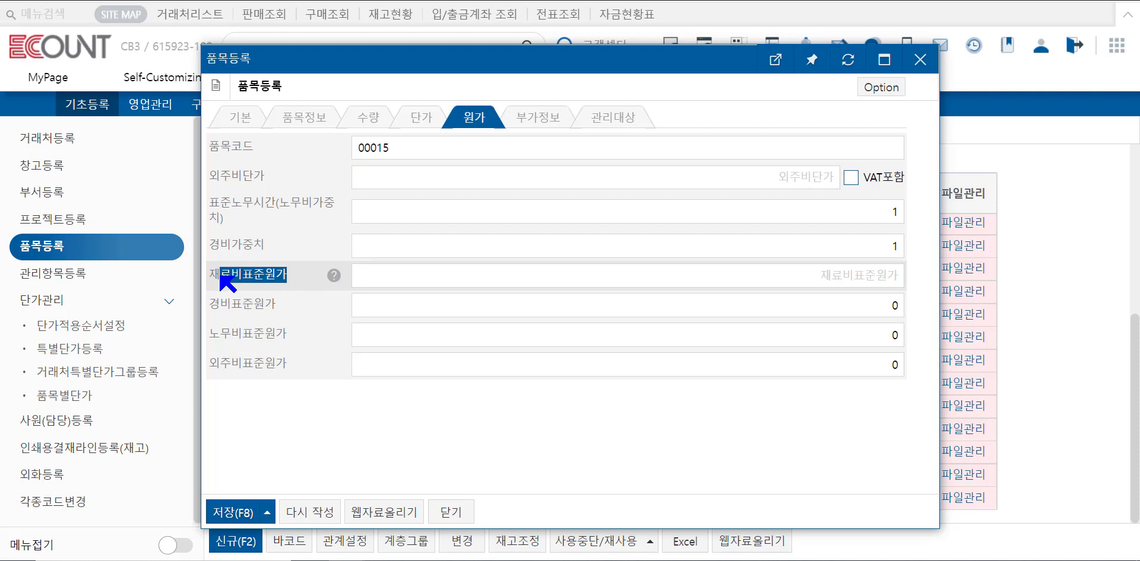
left_click(241, 305)
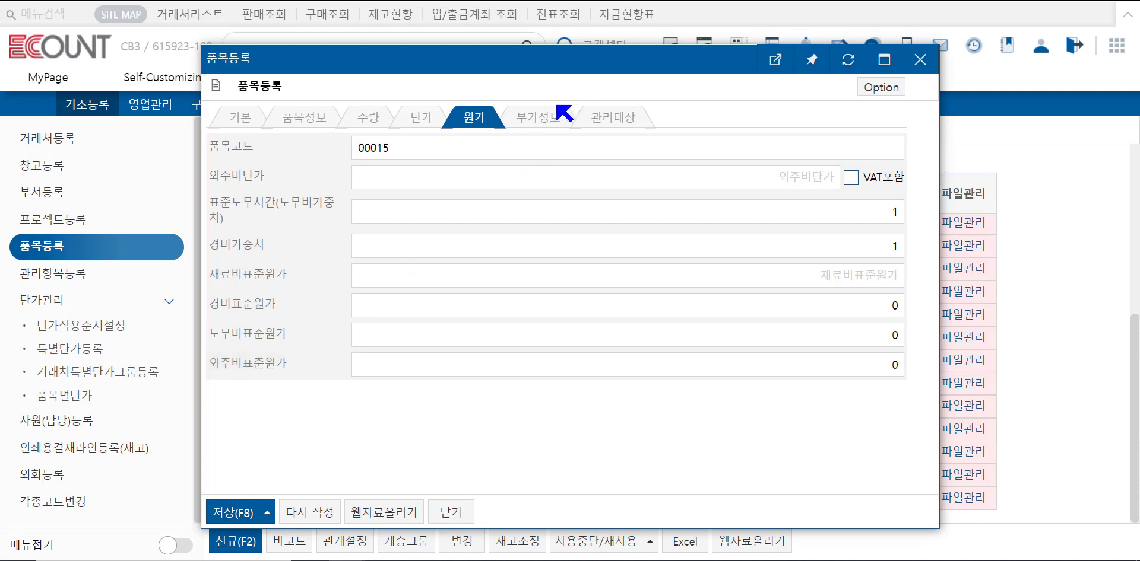
On the additional info tab, enter sample text in text item 6 and 654654654 in numeric item 1.
left_click(539, 119)
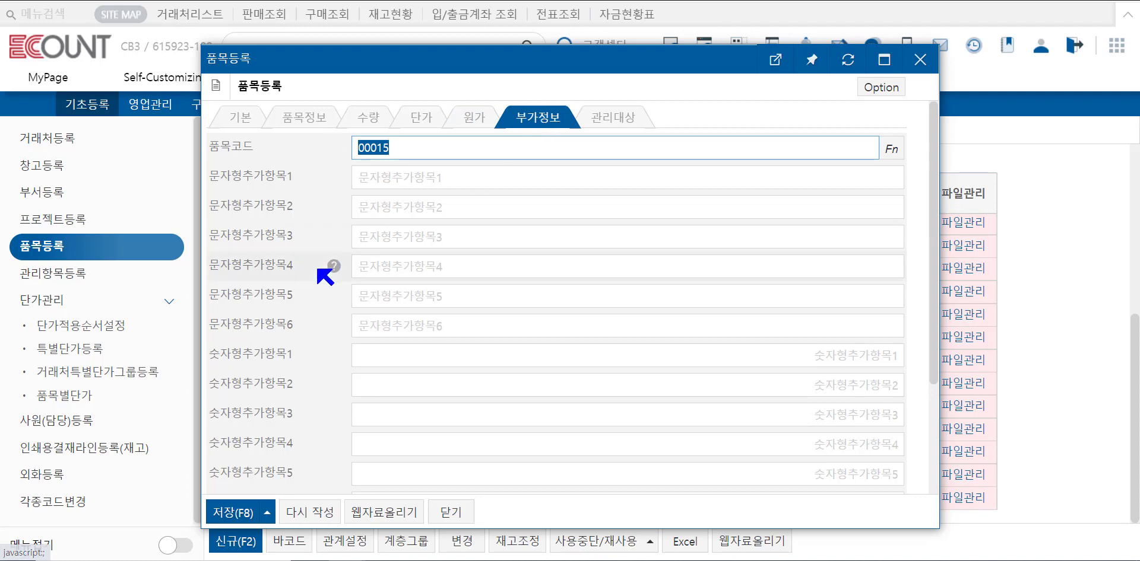
scroll(354, 342, "down", 3)
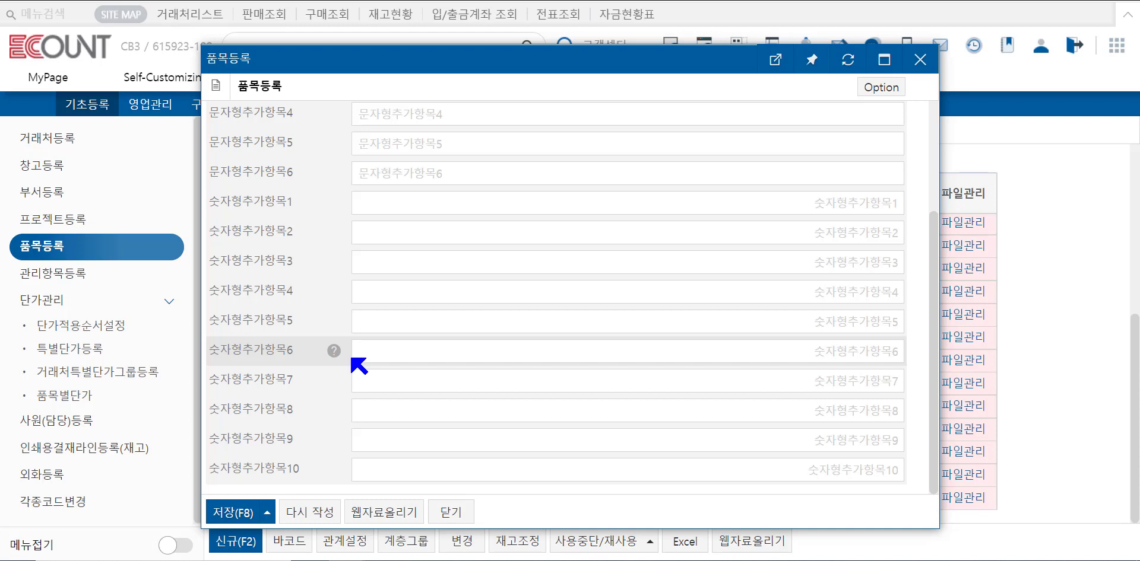
scroll(323, 338, "up", 1)
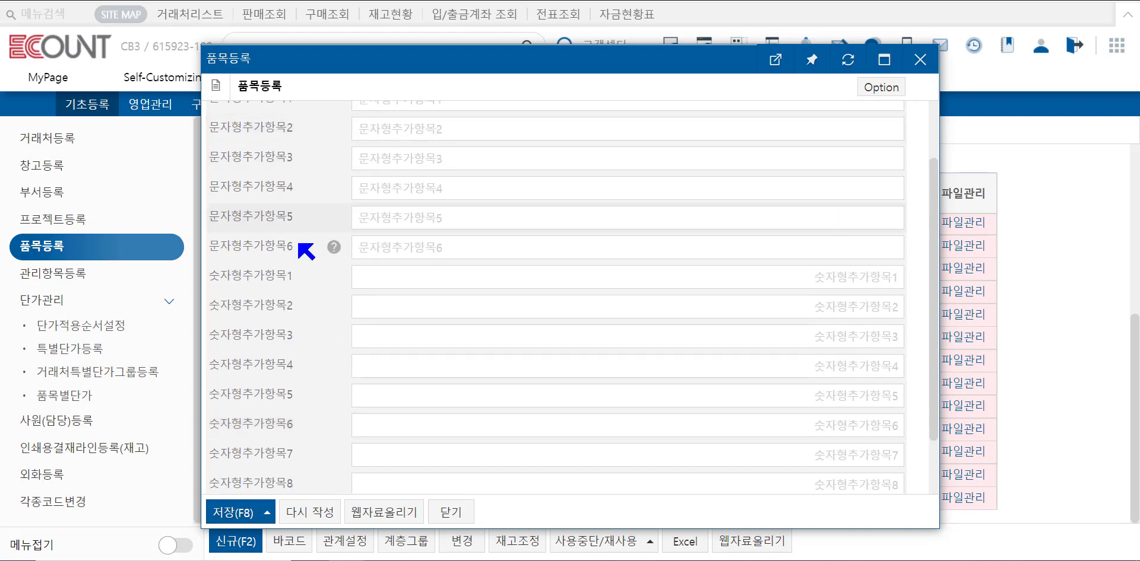
left_click_drag(298, 244, 240, 248)
left_click(366, 250)
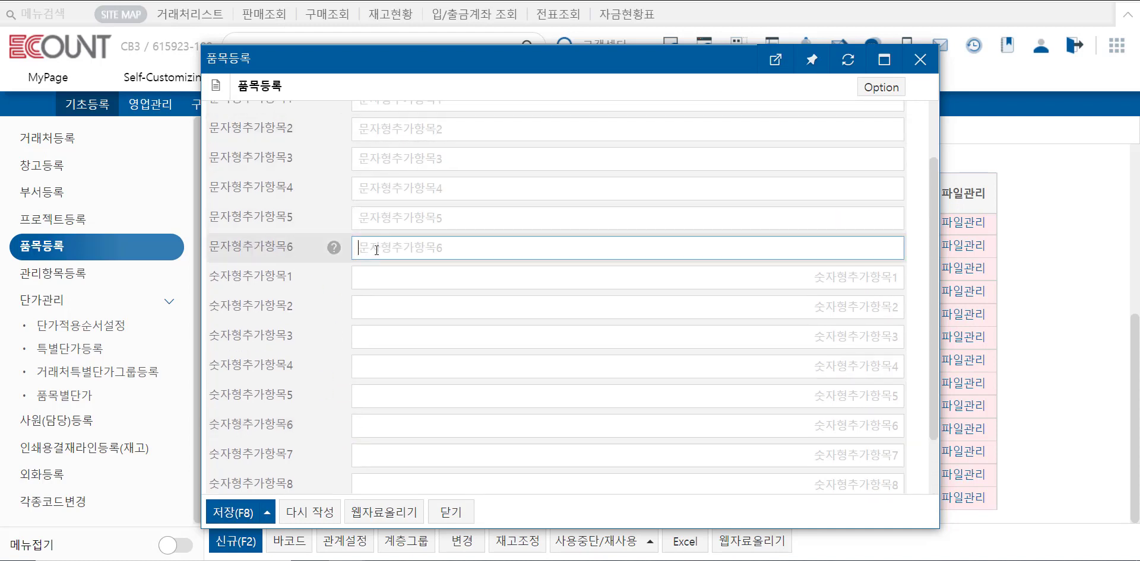
type("ㅏㅕㅘㅓㅙ")
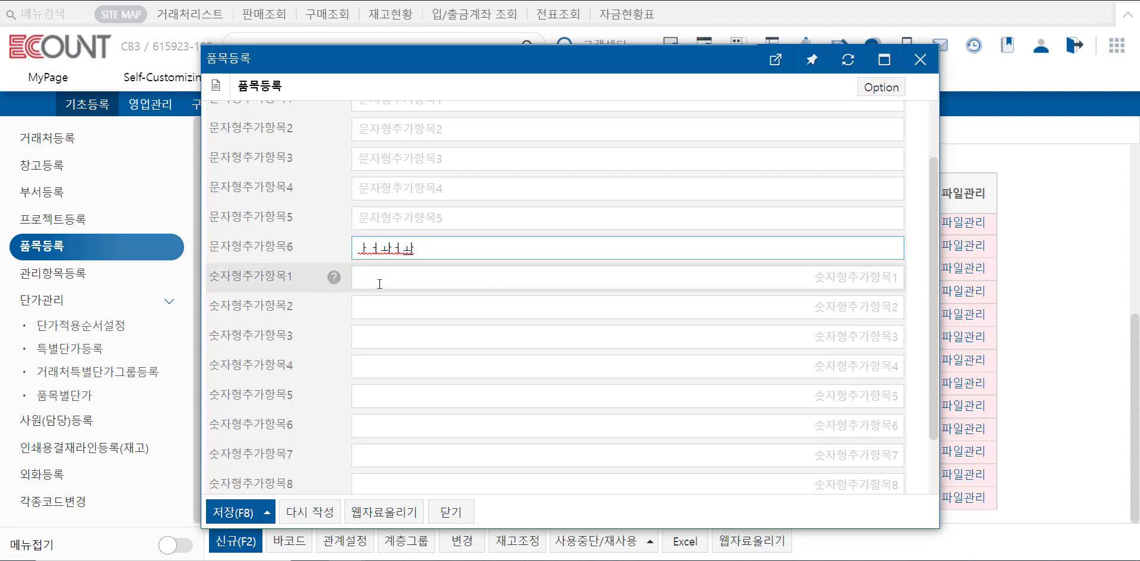
left_click(434, 289)
type("654654654")
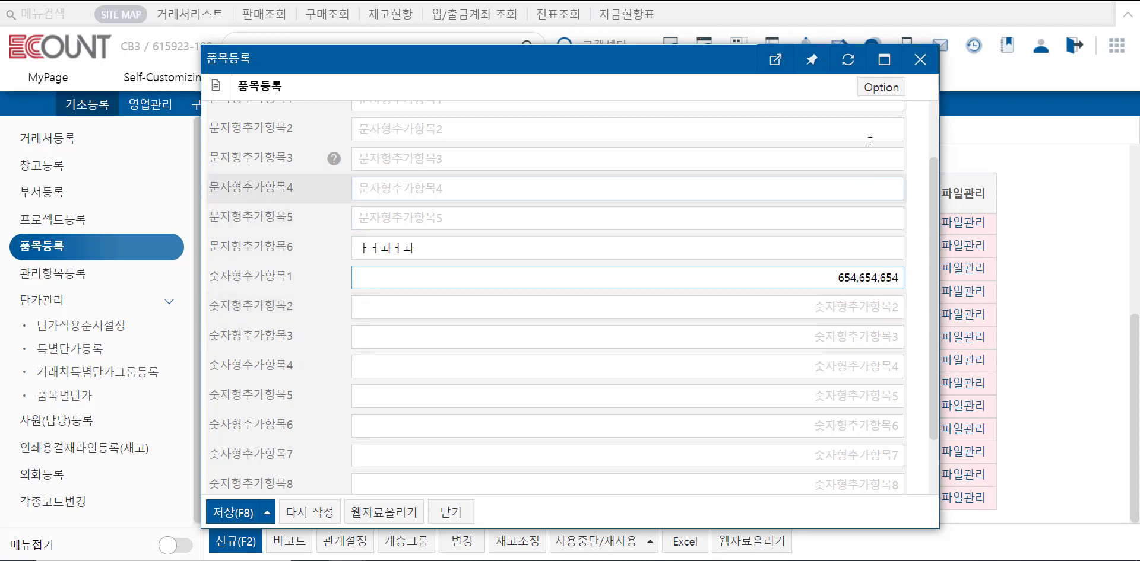
Open the input screen settings and rename text additional item 1's display name to 브랜드.
left_click(889, 89)
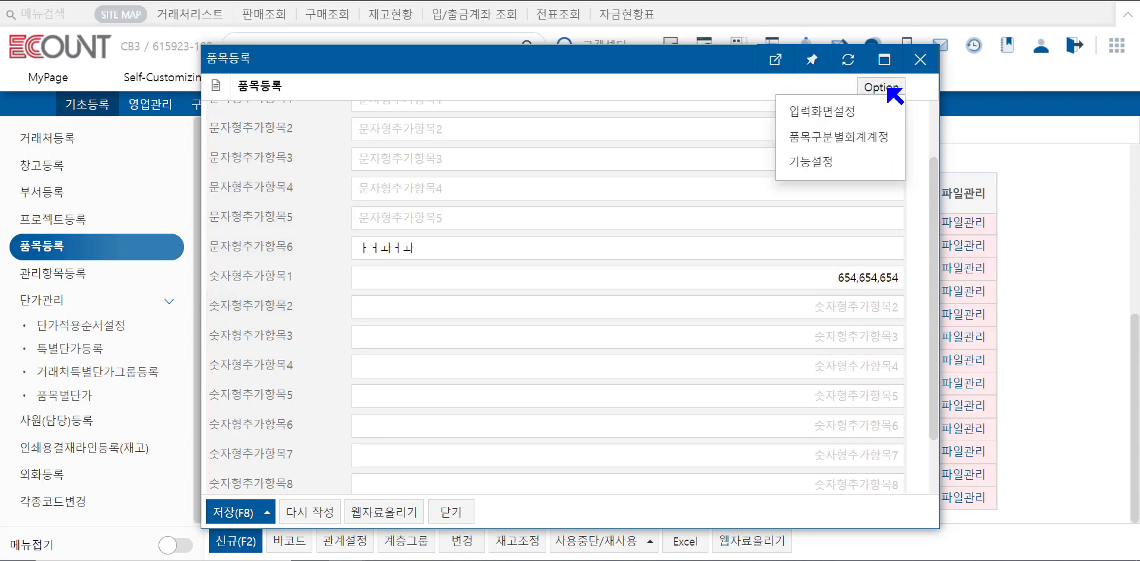
left_click(868, 119)
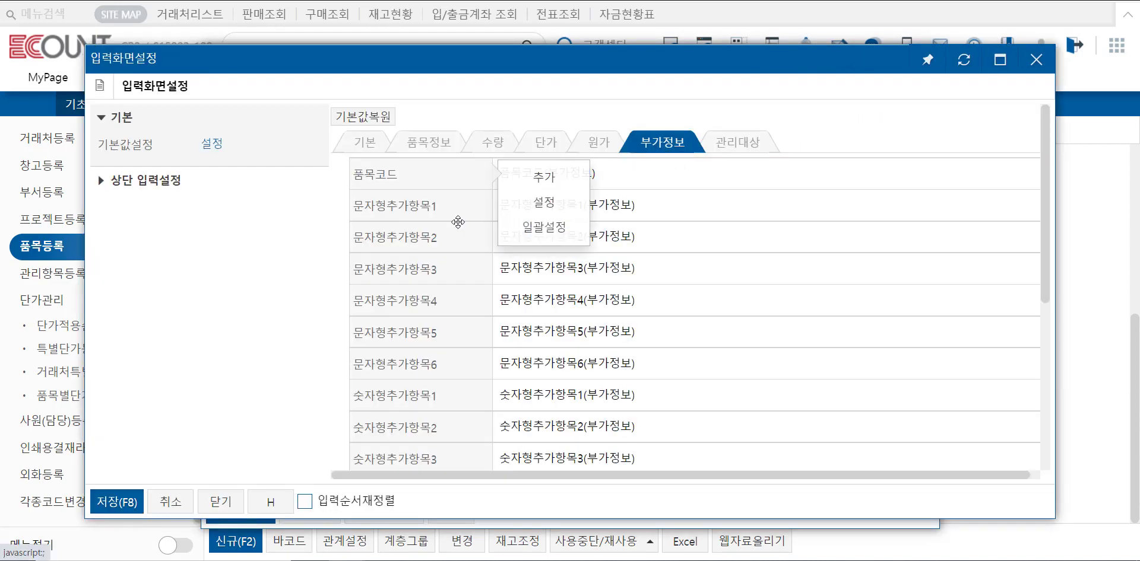
mouse_move(396, 214)
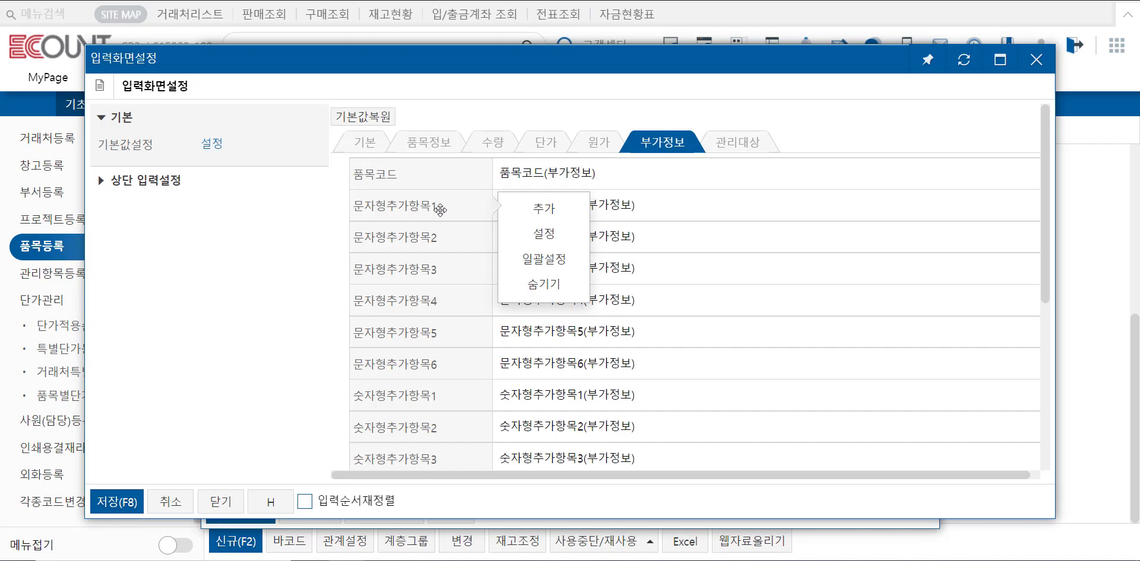
left_click(545, 235)
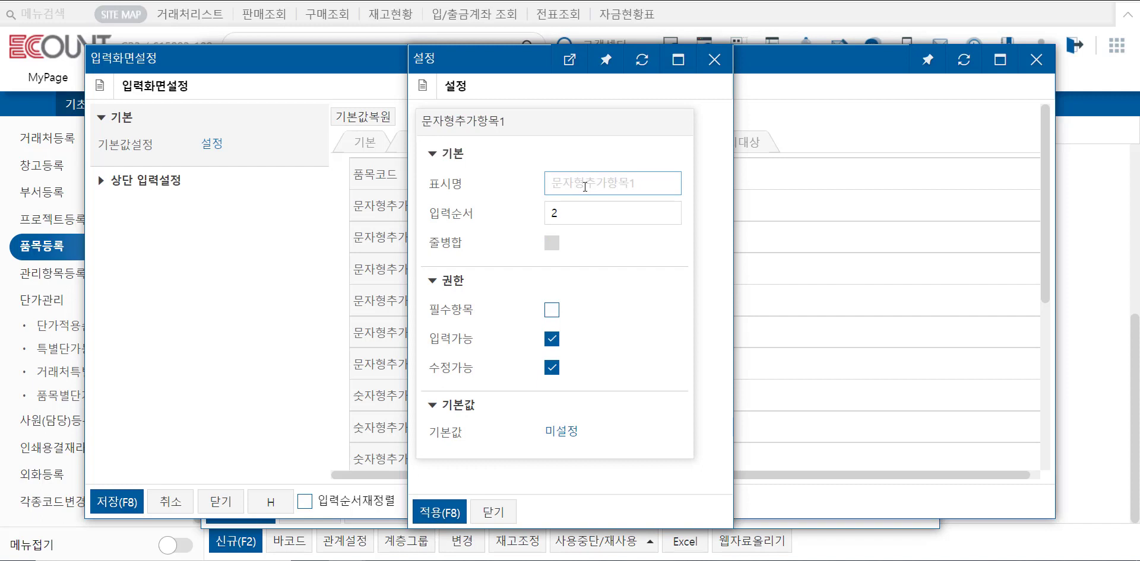
type("브랜드")
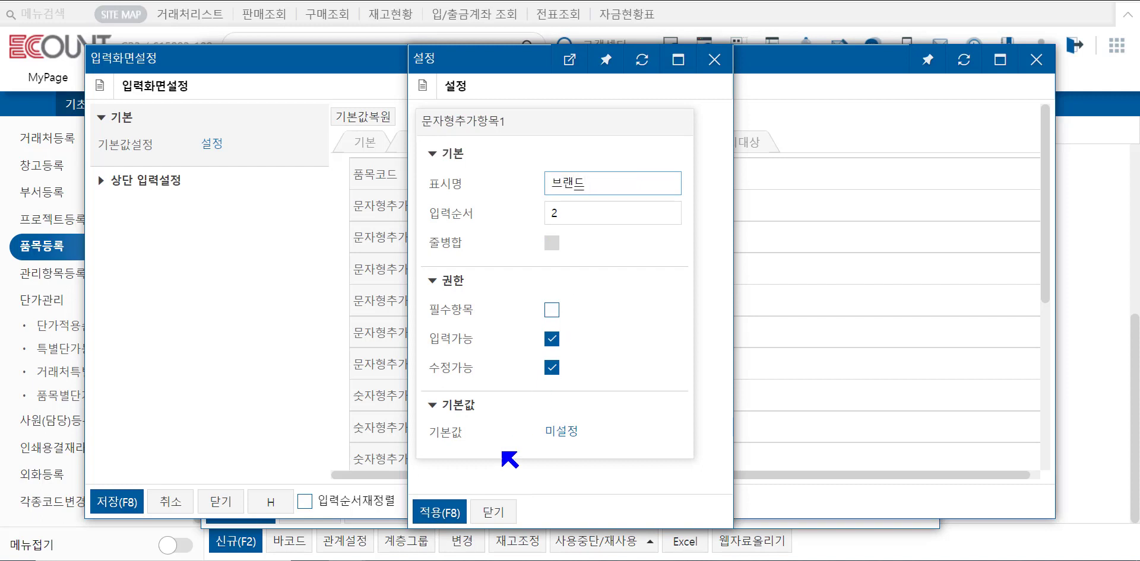
left_click(451, 514)
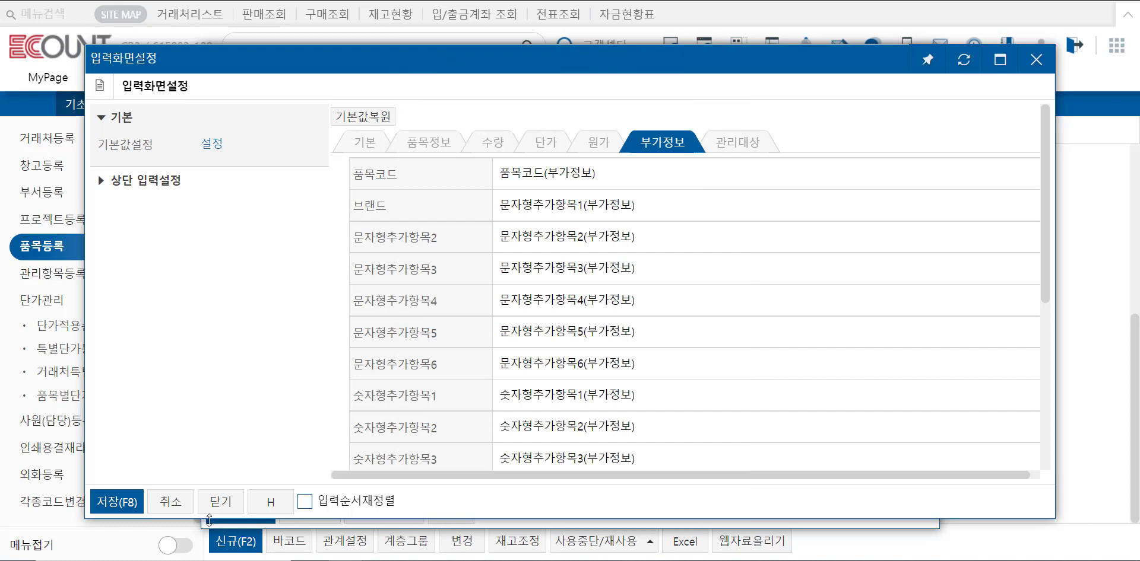
Add the 추가일자형식4 field after numeric additional item 6 in the additional info layout.
left_click(438, 222)
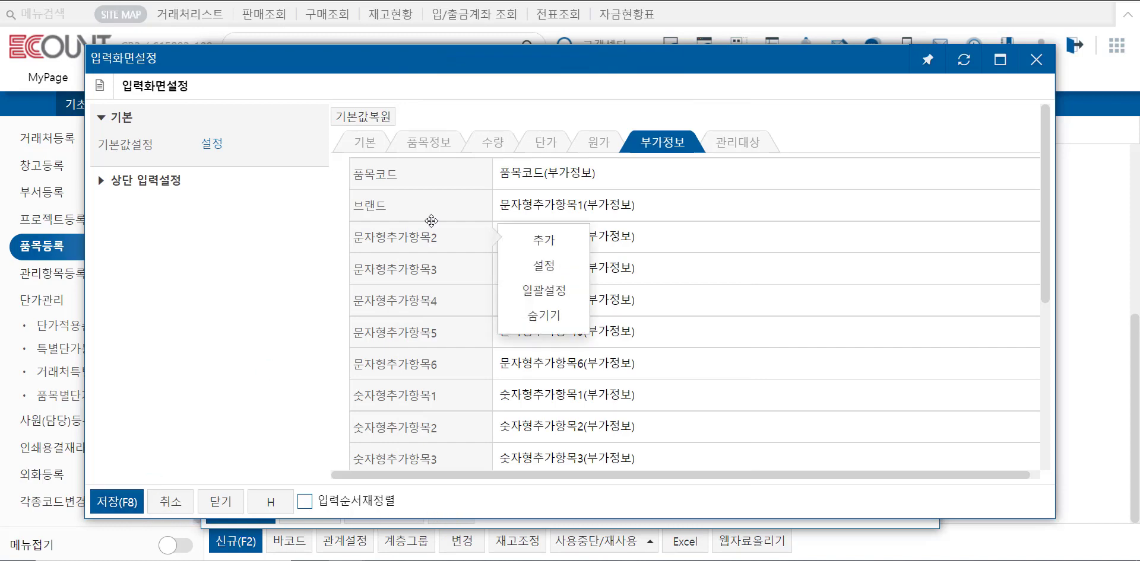
scroll(439, 237, "down", 5)
left_click(452, 358)
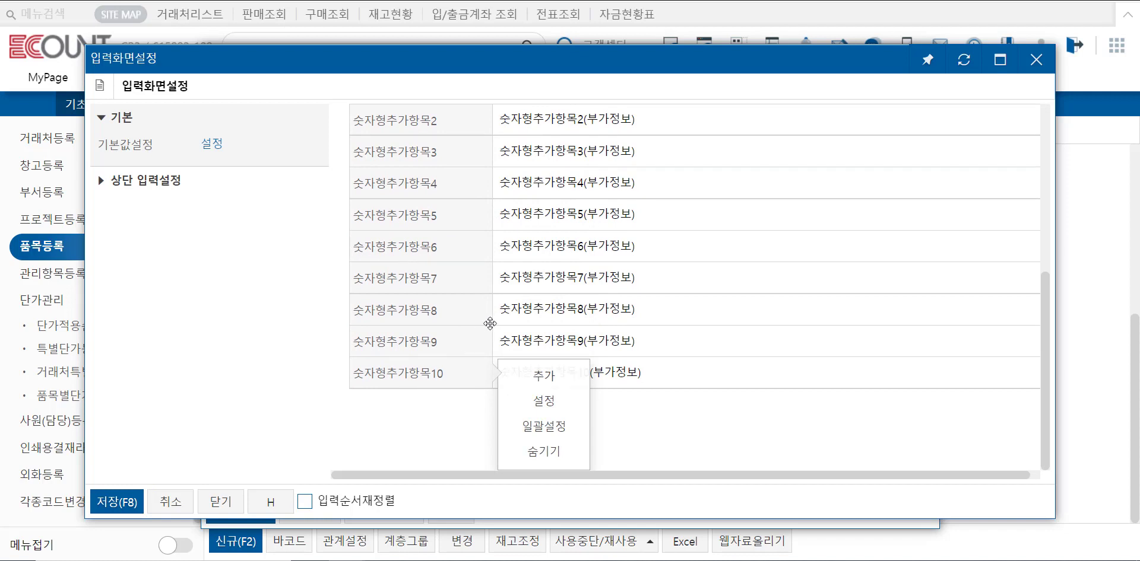
left_click(453, 245)
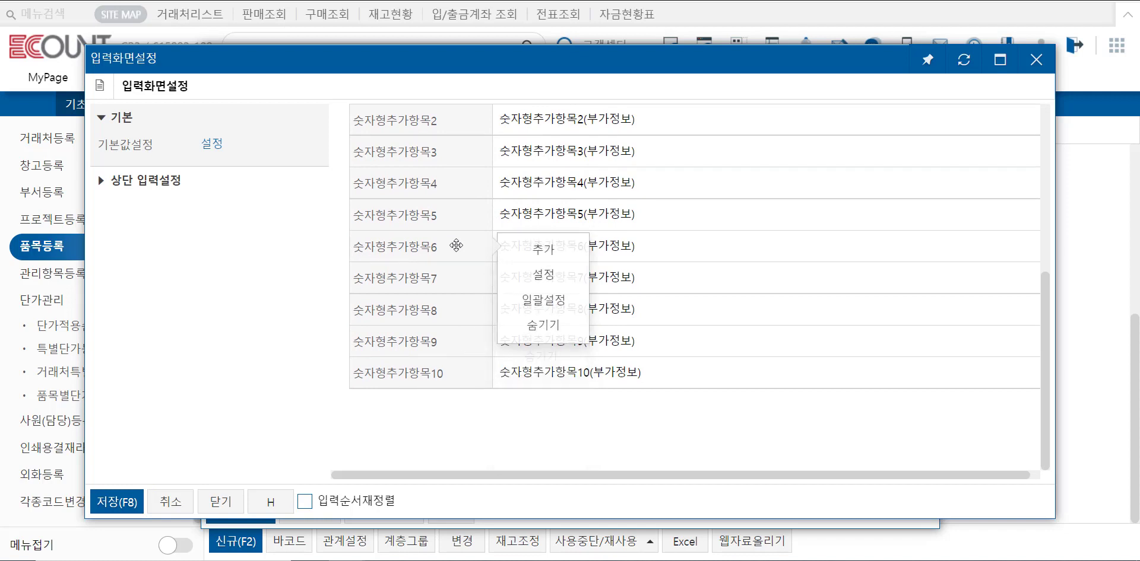
left_click(542, 248)
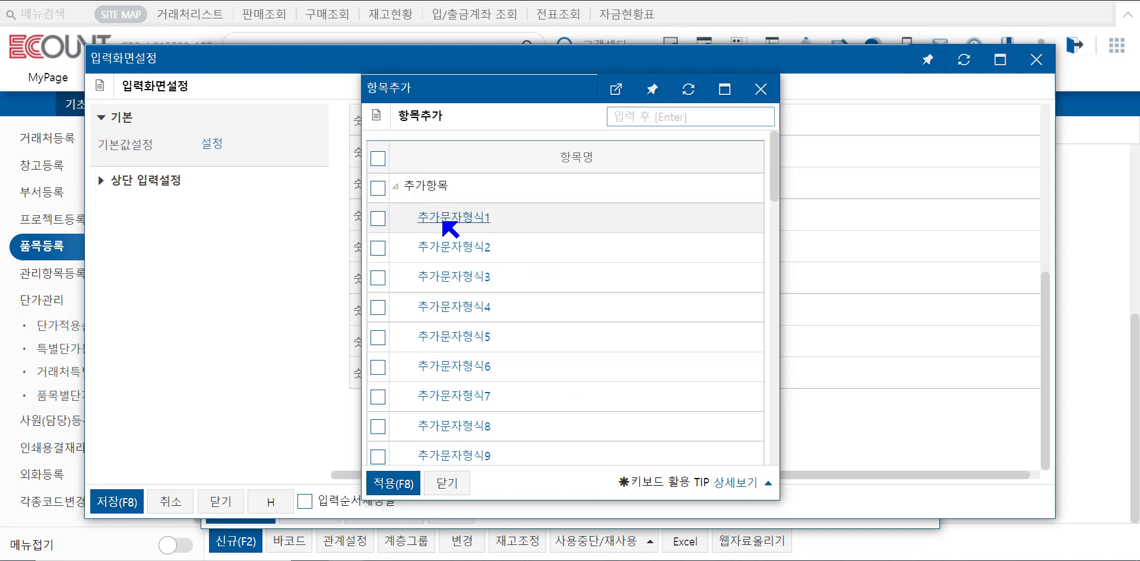
scroll(438, 237, "down", 3)
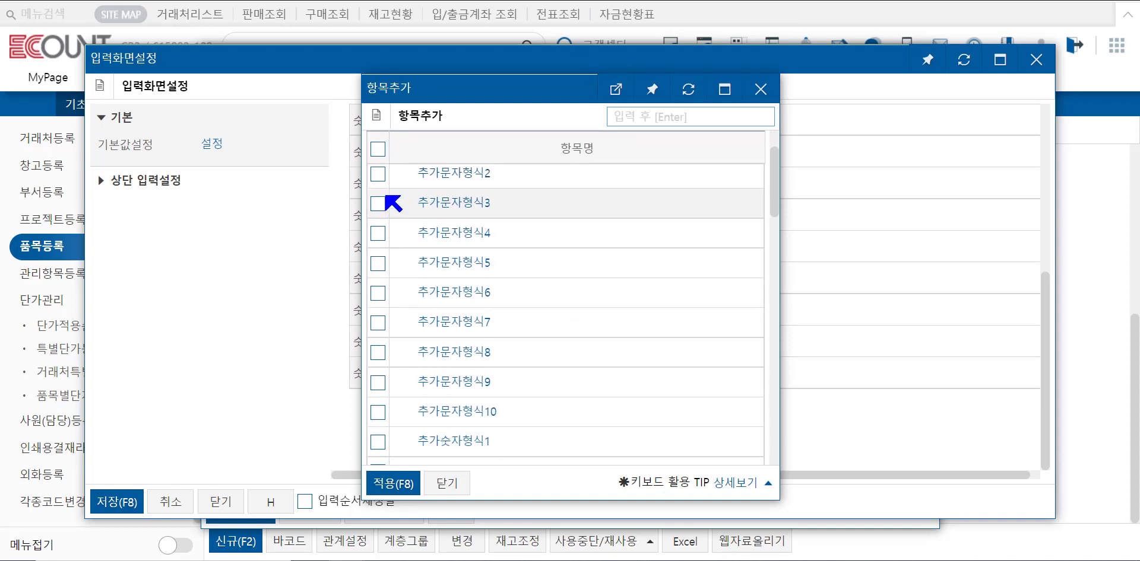
scroll(427, 294, "down", 10)
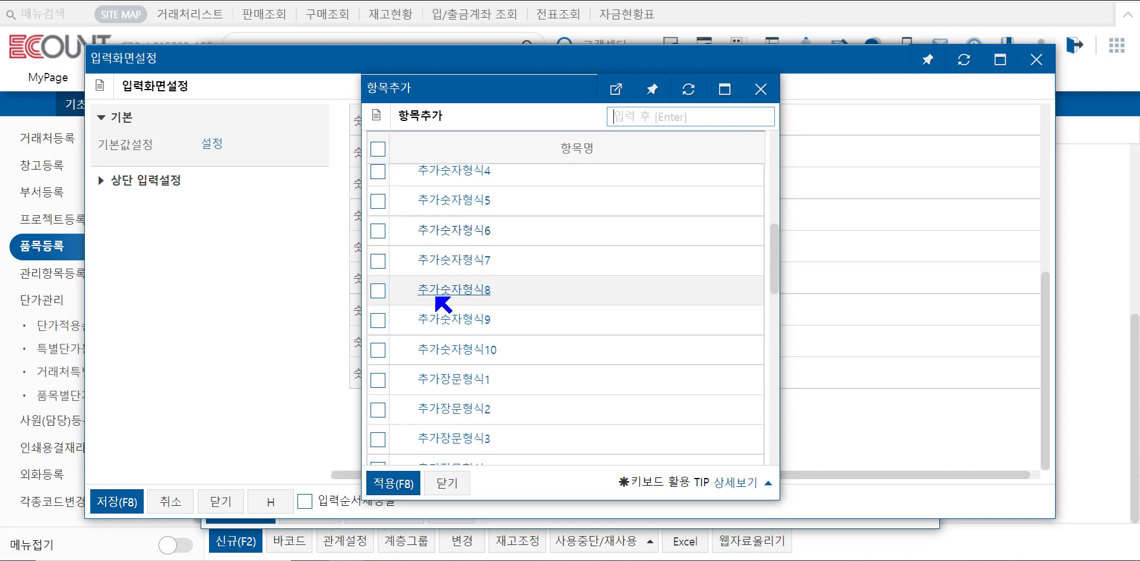
scroll(442, 297, "down", 6)
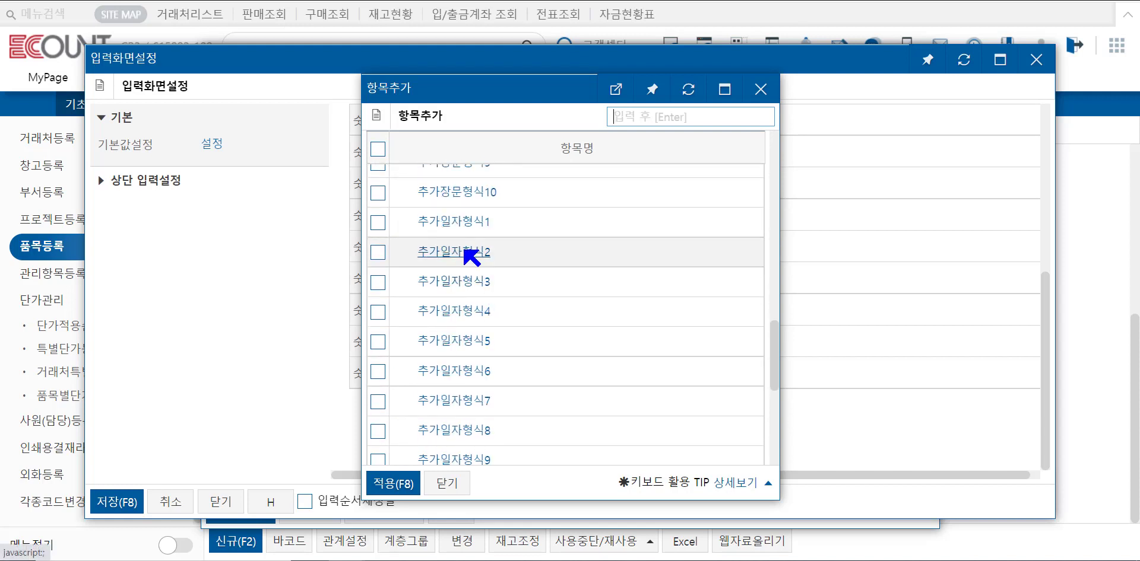
scroll(488, 309, "down", 3)
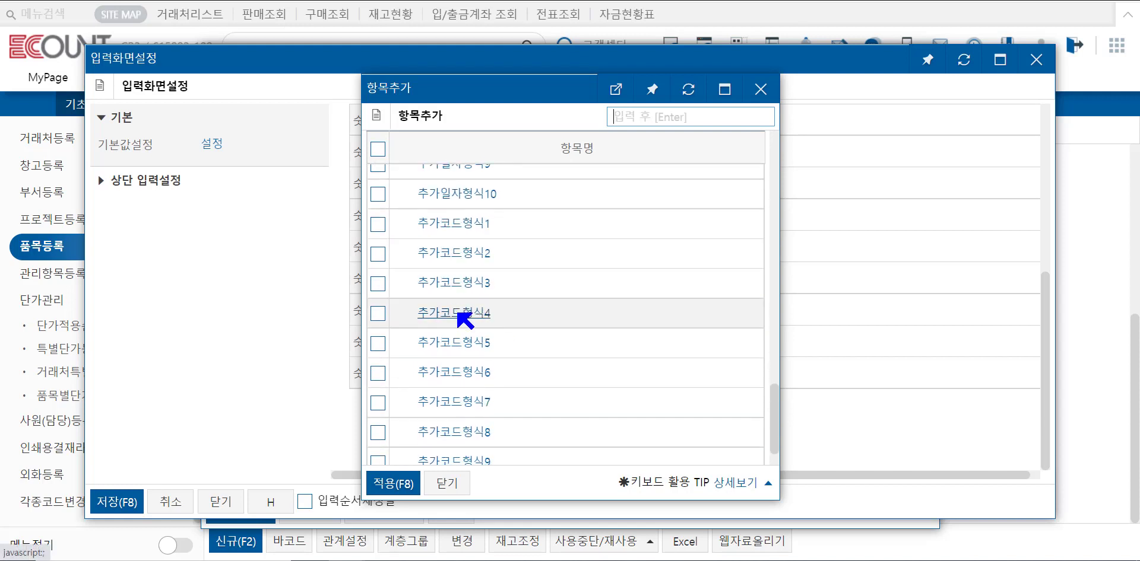
scroll(383, 287, "up", 5)
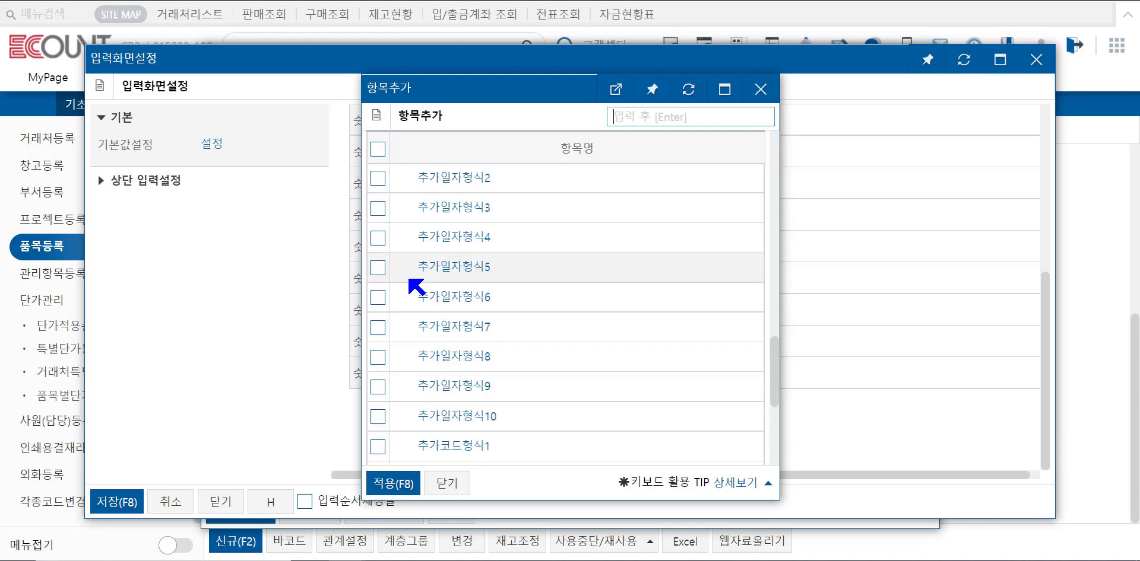
left_click(378, 238)
left_click(392, 483)
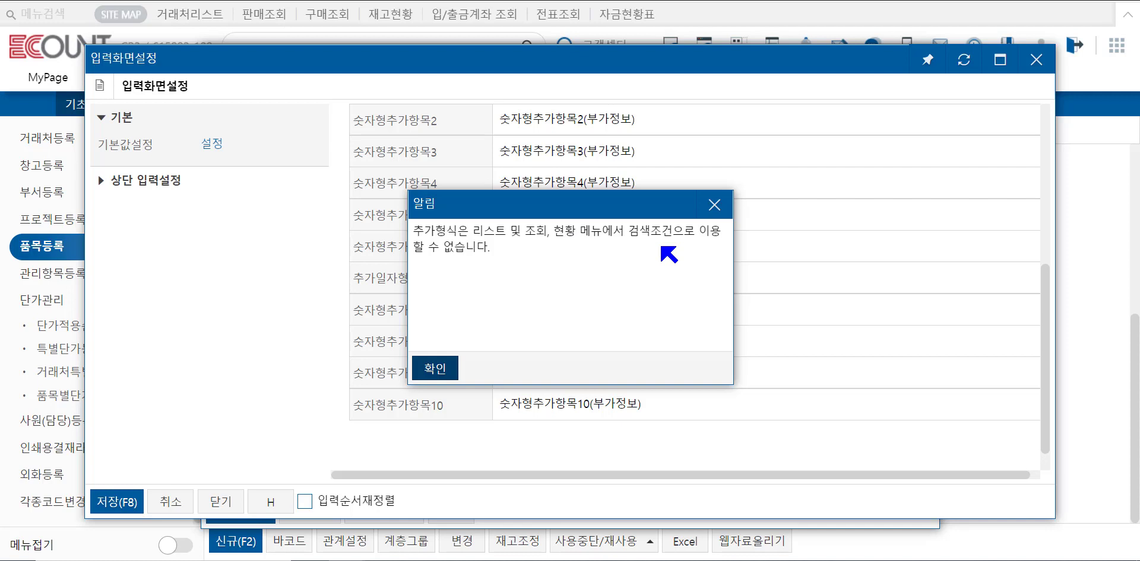
left_click(442, 376)
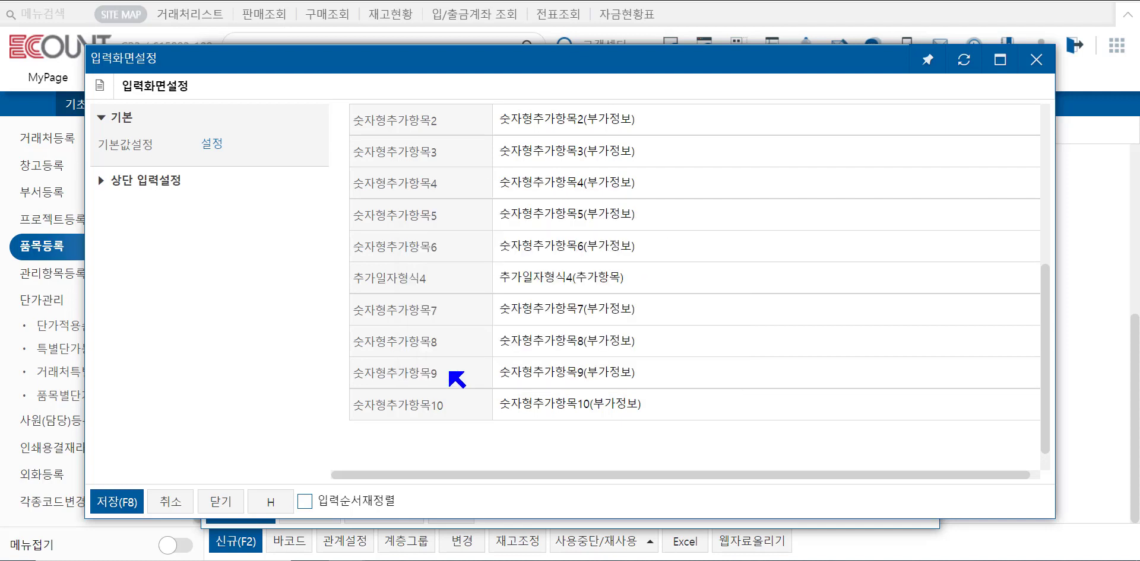
Save the input screen settings and confirm discarding the unsaved item data.
mouse_move(469, 333)
scroll(469, 333, "up", 5)
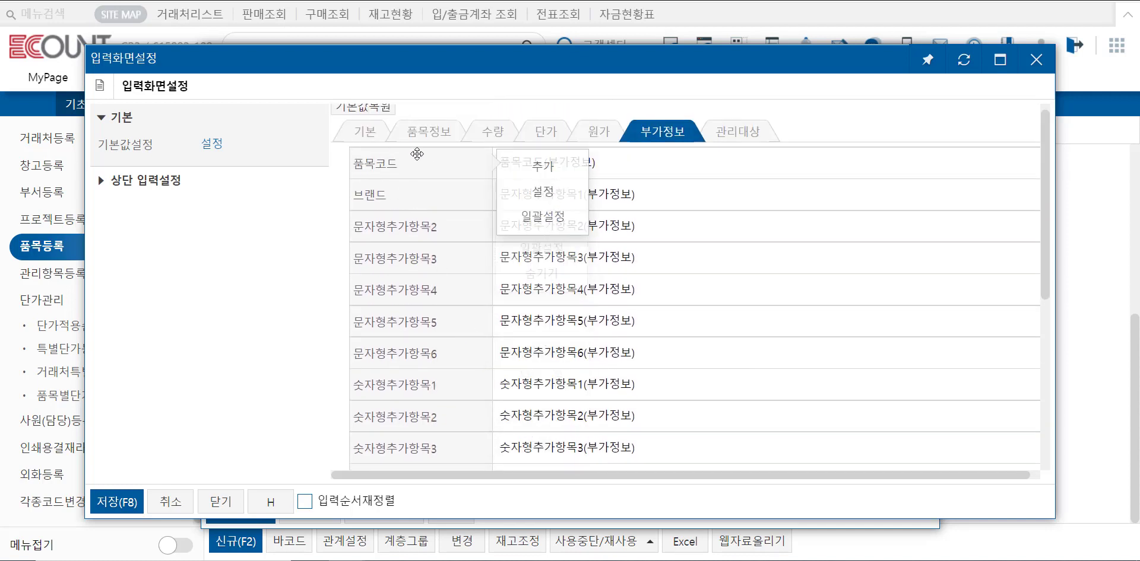
left_click(135, 505)
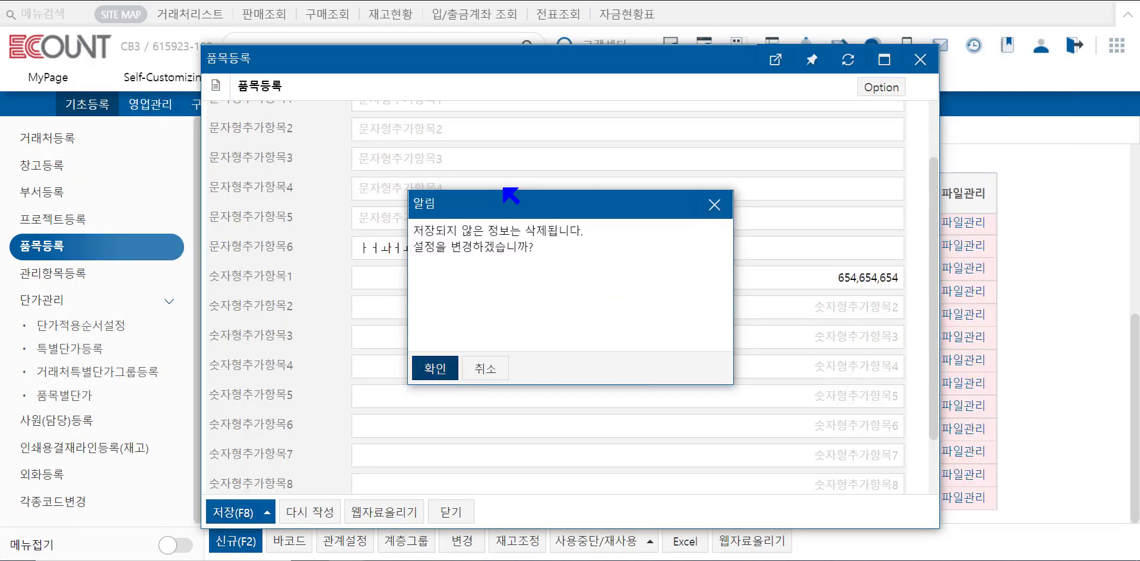
left_click(430, 372)
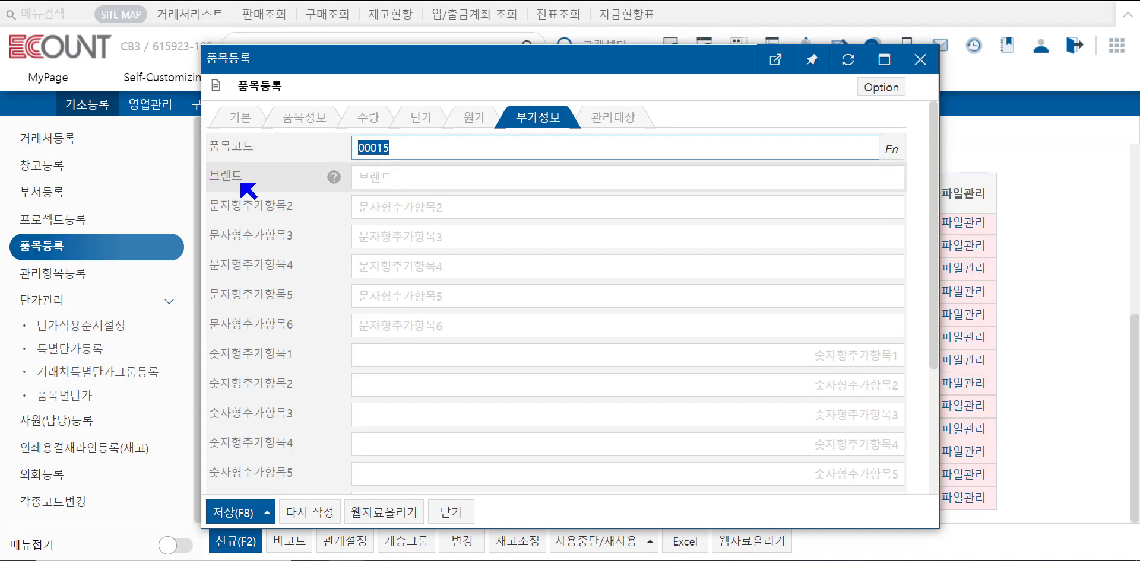
Open the management target tab and review the serial/lot input settings in the function settings.
left_click(627, 123)
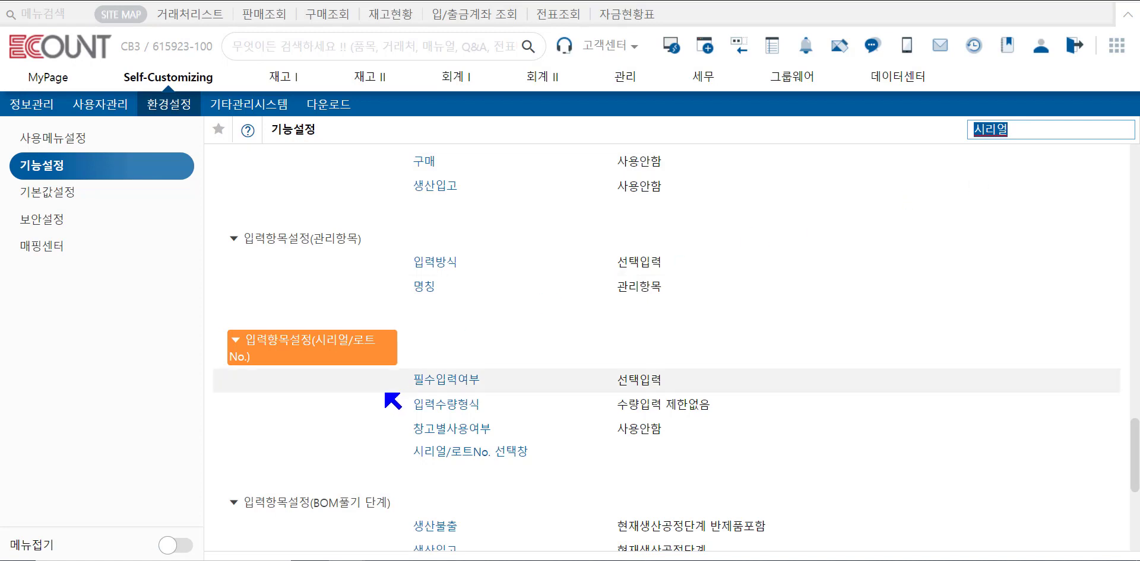
left_click_drag(482, 380, 408, 387)
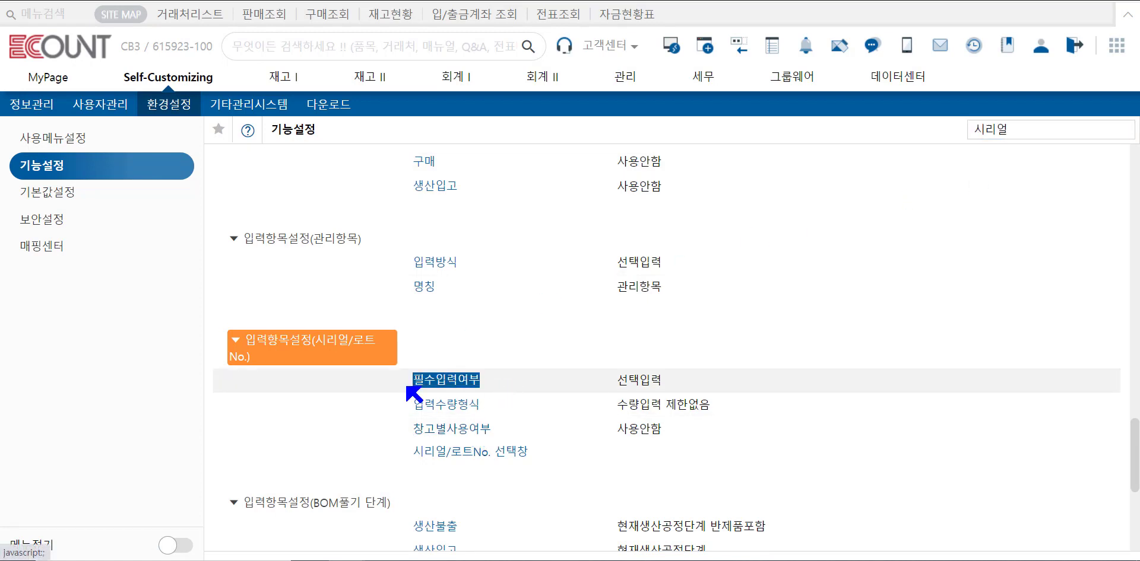
left_click_drag(663, 382, 619, 385)
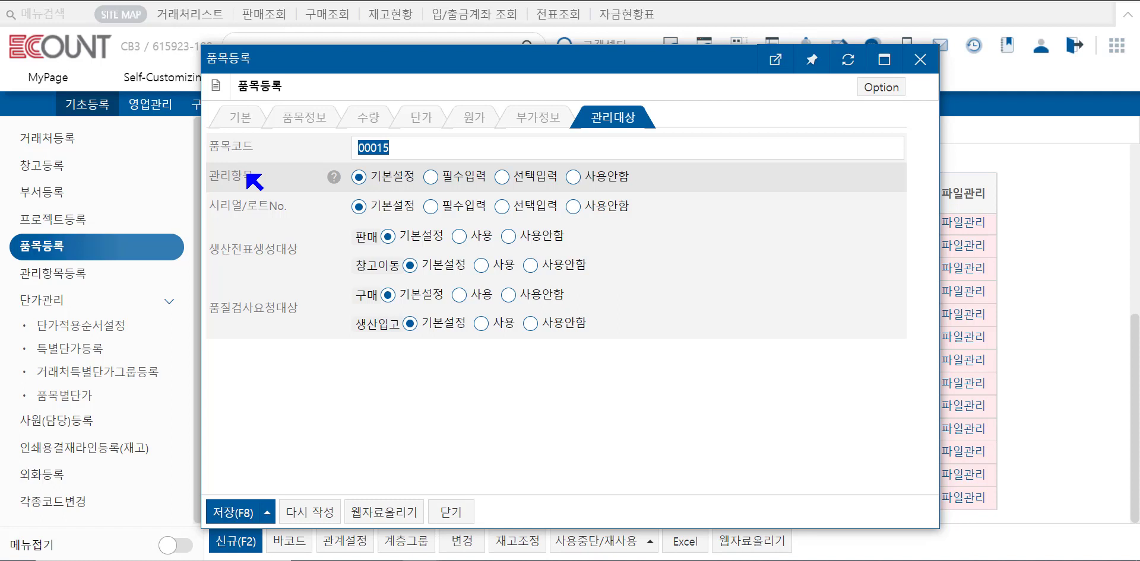
Review the production slip and quality inspection request target options on the management target tab.
left_click(300, 219)
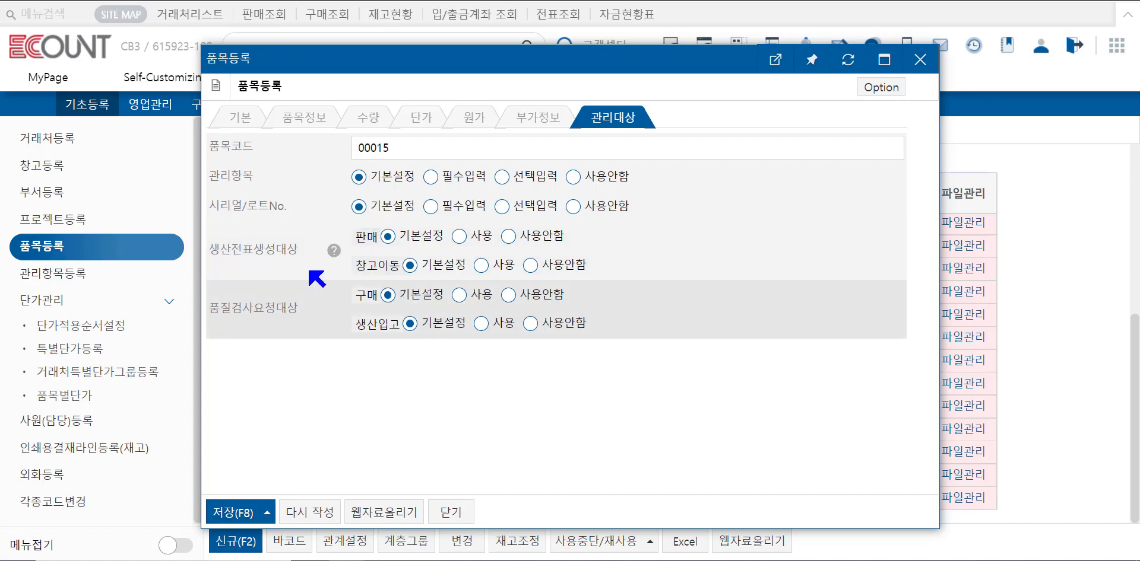
left_click_drag(210, 249, 257, 251)
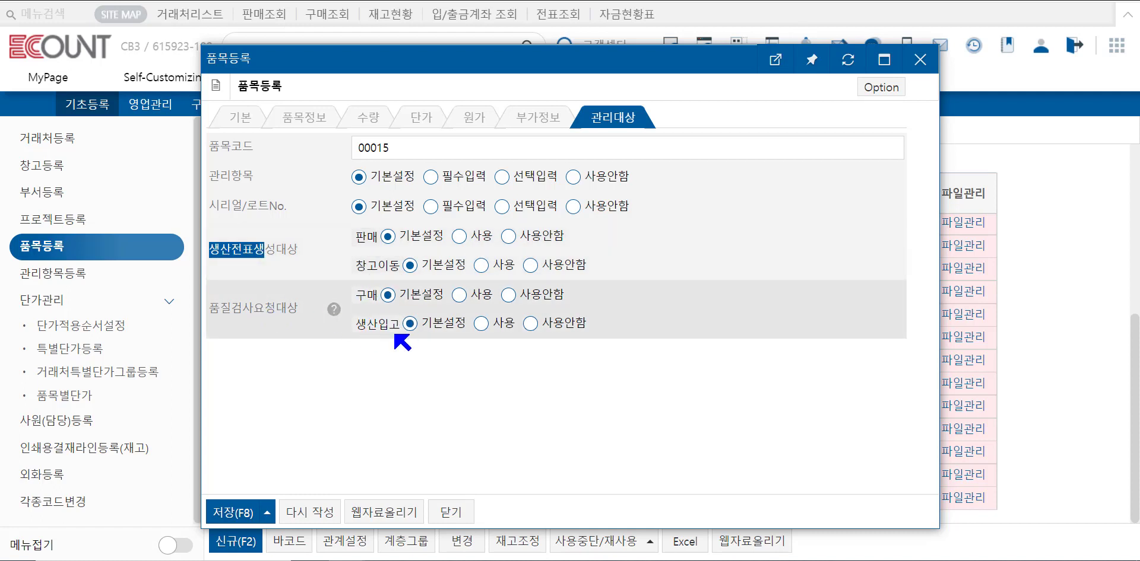
left_click_drag(274, 307, 222, 309)
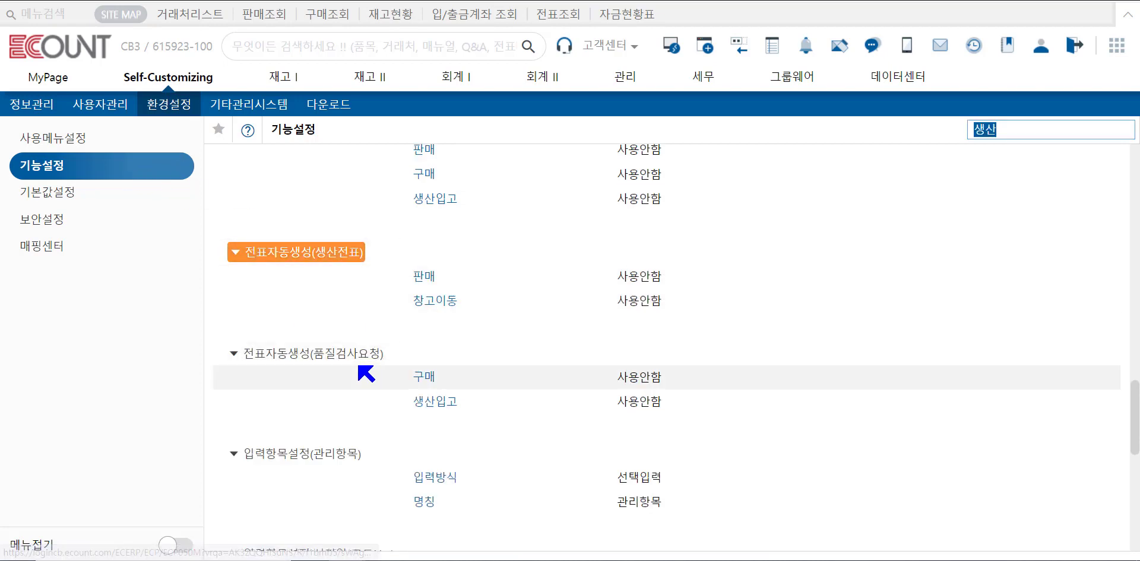
Review the production slip auto-creation settings in function settings, then close the item registration window.
left_click_drag(402, 280, 410, 301)
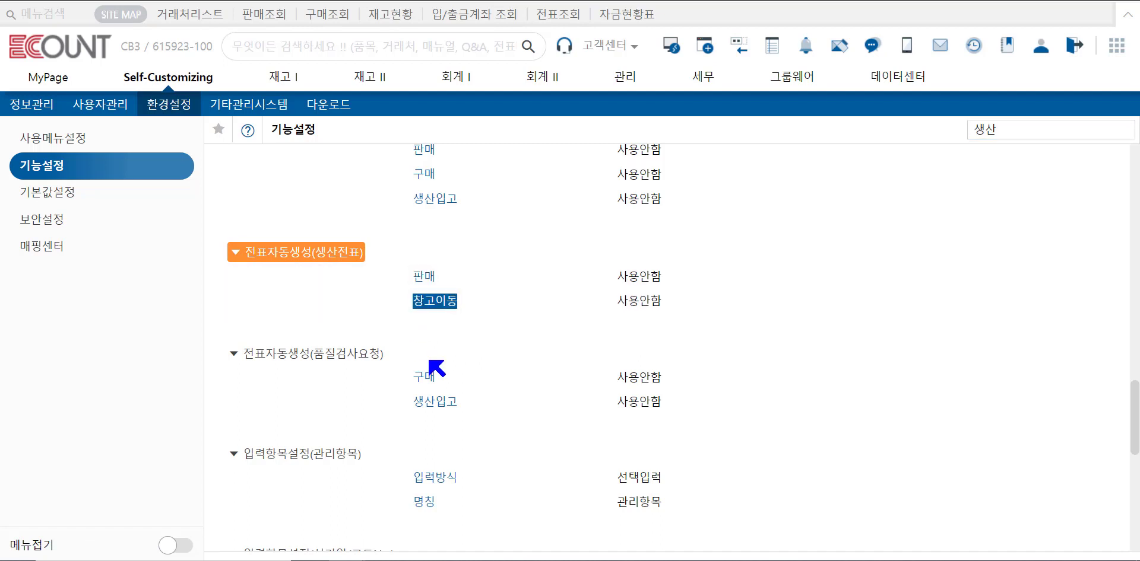
left_click_drag(440, 376, 412, 382)
left_click_drag(463, 405, 414, 404)
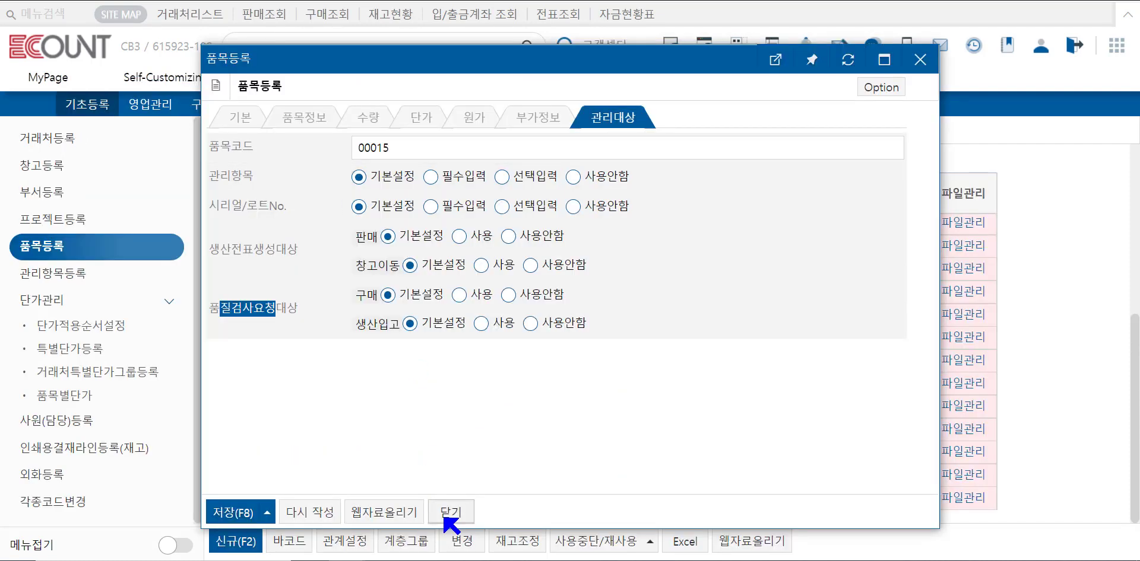
left_click(445, 517)
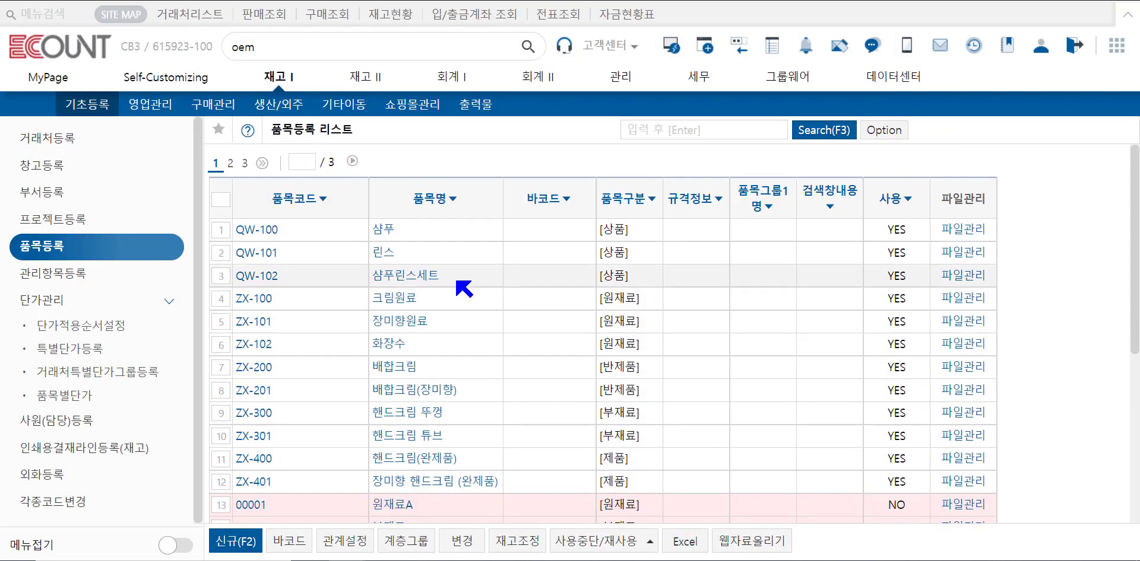
Open item QW-102 삼푸린스세트 and review its production slip creation target on the management target tab.
left_click(430, 277)
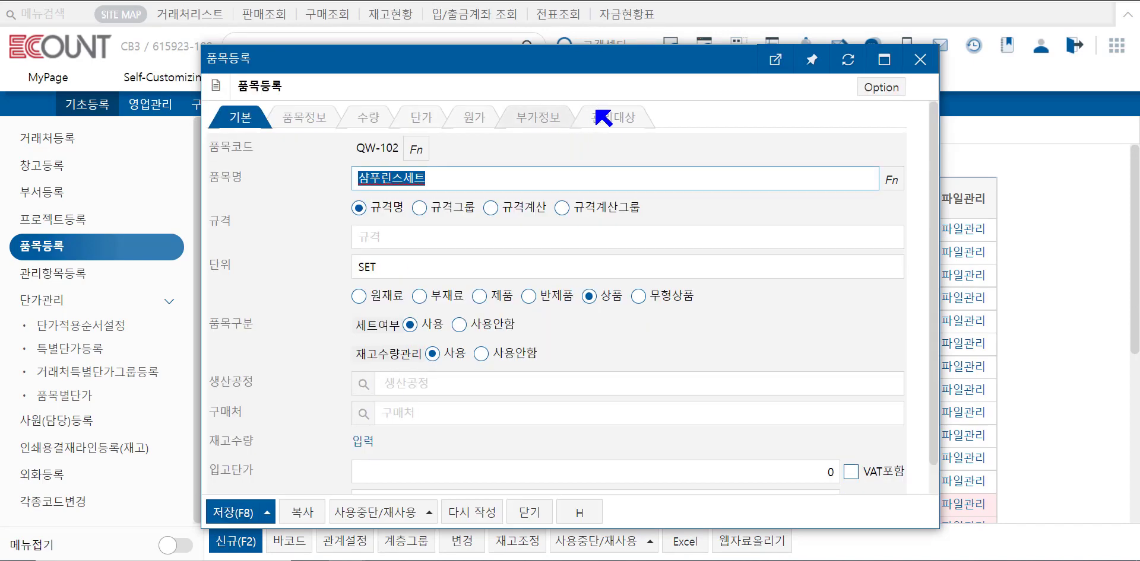
left_click(632, 123)
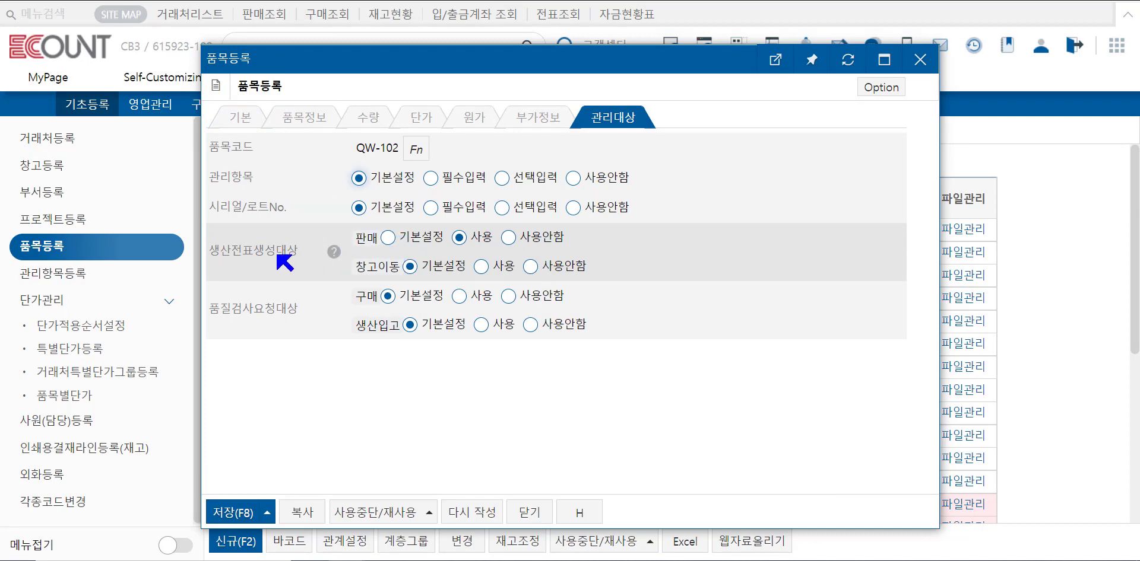
left_click_drag(265, 250, 209, 250)
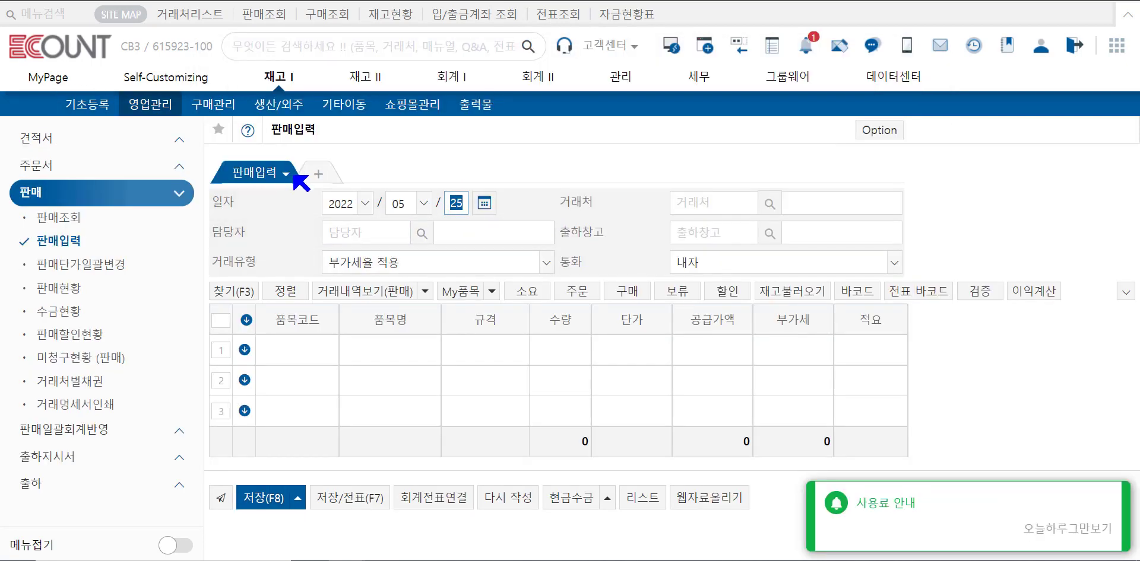
Enter 세트 as the item code on a sales entry line, then close the item registration window.
left_click(328, 354)
type("세트")
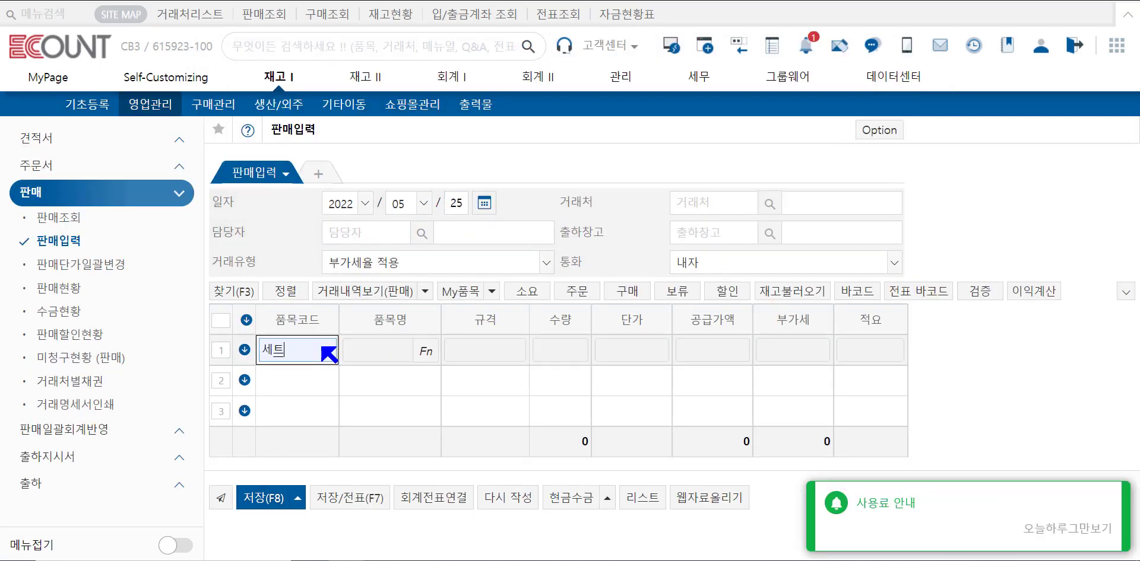
key("Return")
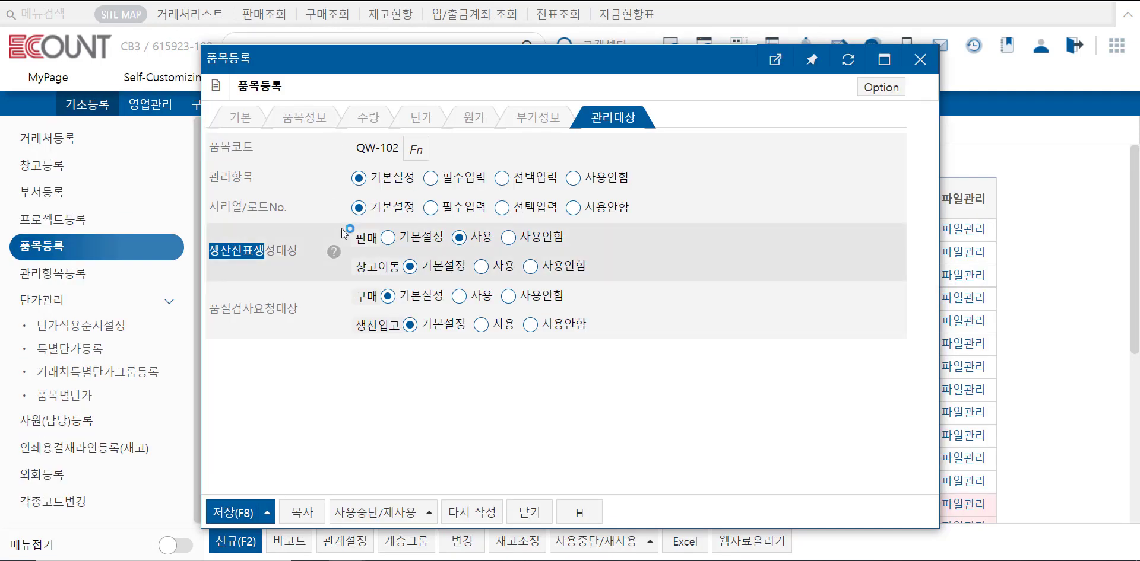
left_click(531, 511)
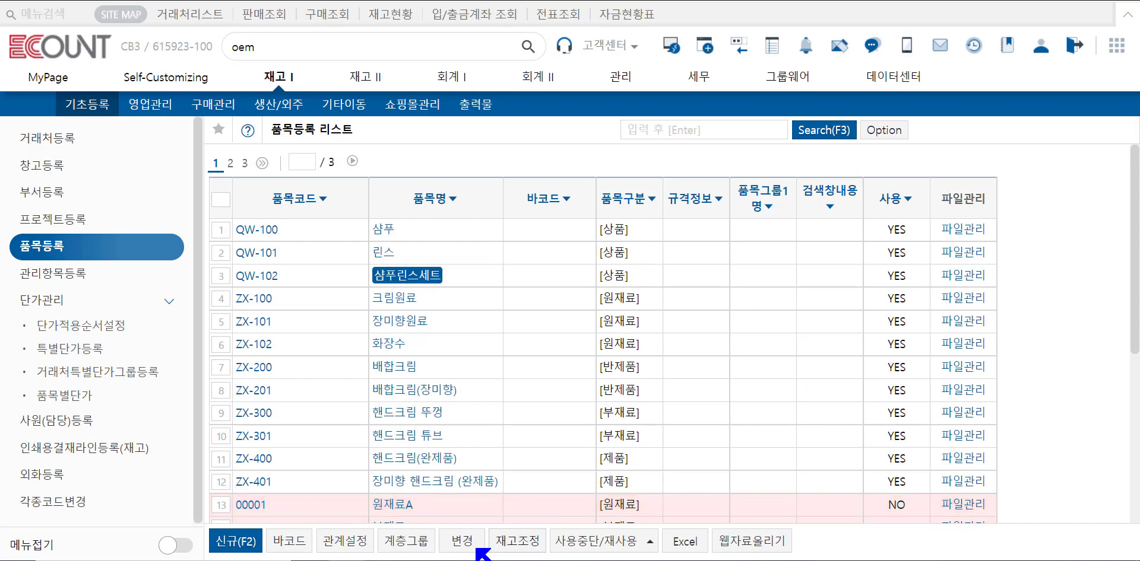
Select items QW-100 through QW-102 and open selective change with the 단위 column added.
left_click(221, 230)
left_click(221, 253)
left_click(222, 276)
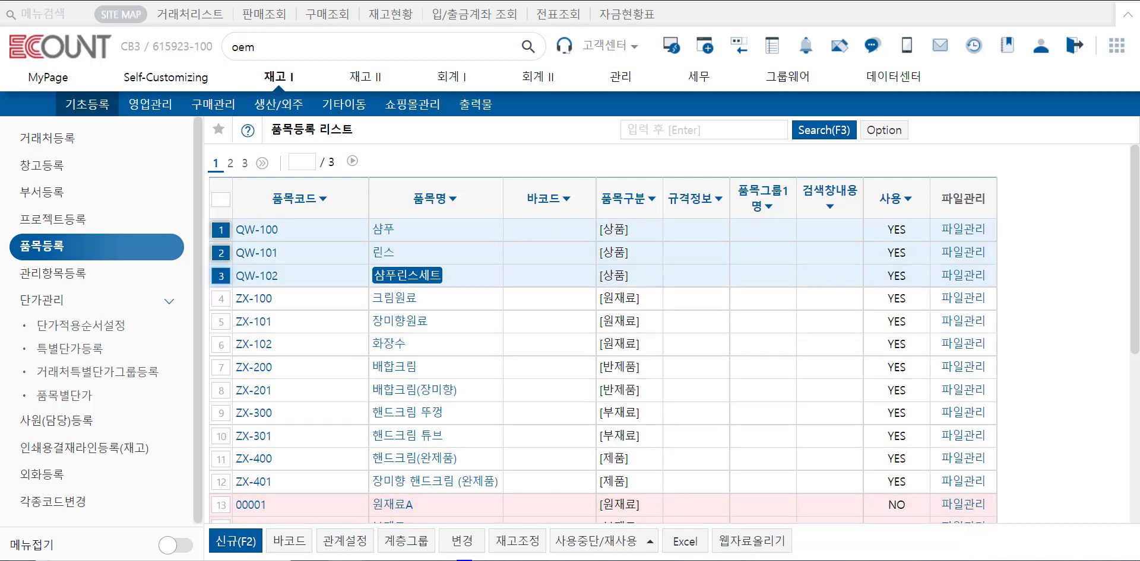
left_click(461, 542)
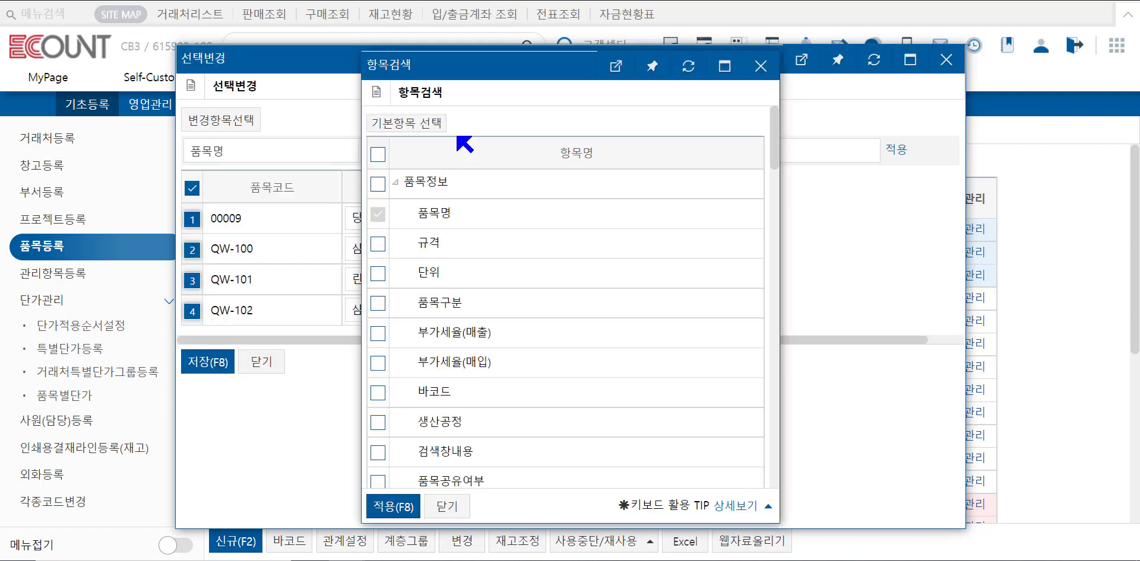
left_click(387, 273)
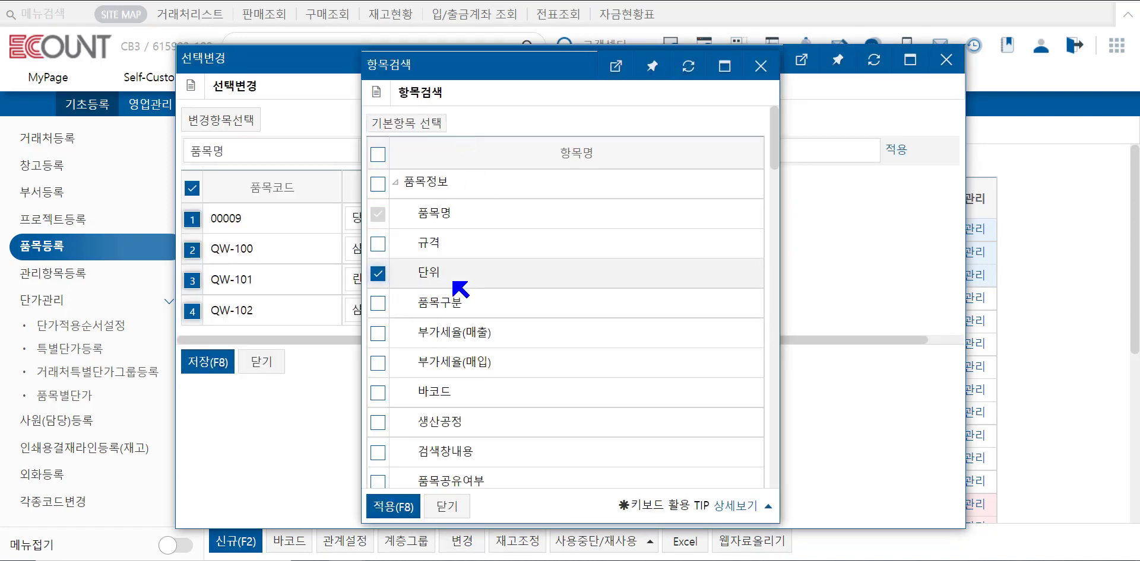
left_click(395, 506)
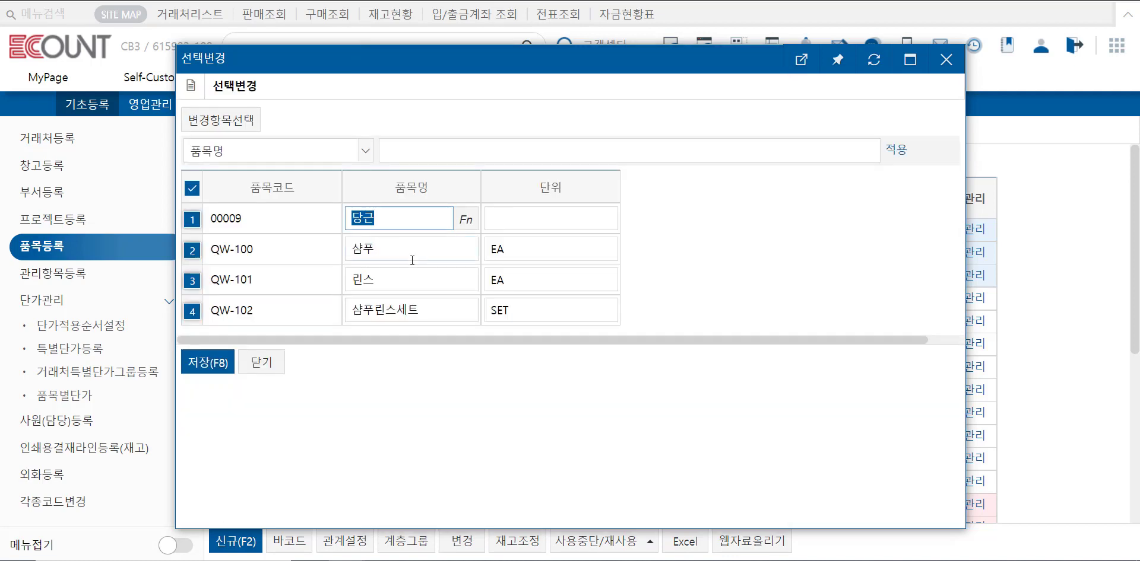
Apply the unit ea to all selected items in selective change.
left_click(315, 153)
left_click(294, 208)
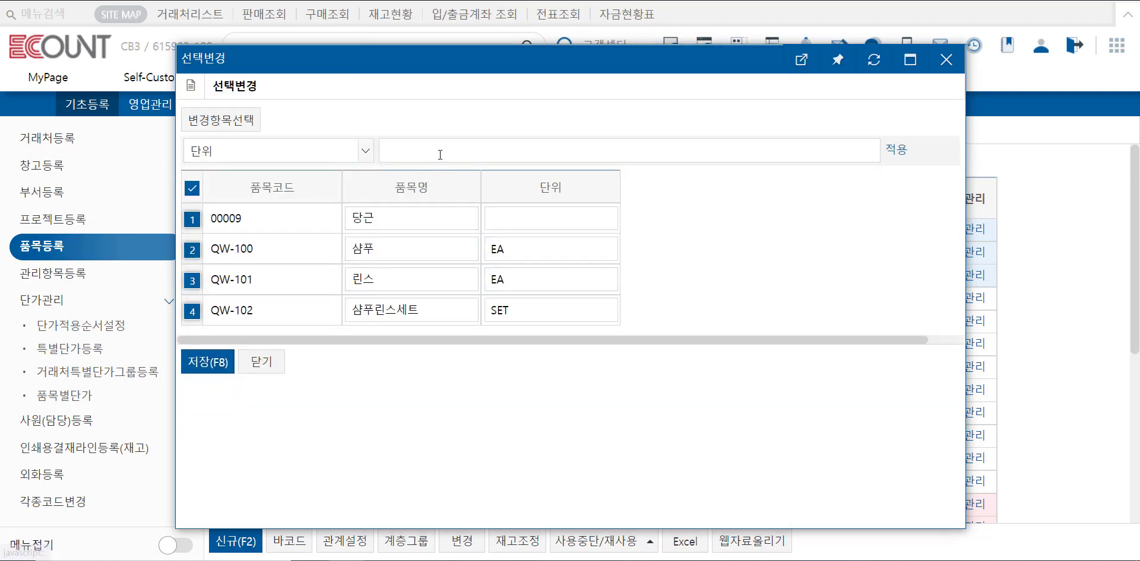
left_click(446, 145)
key("BackSpace")
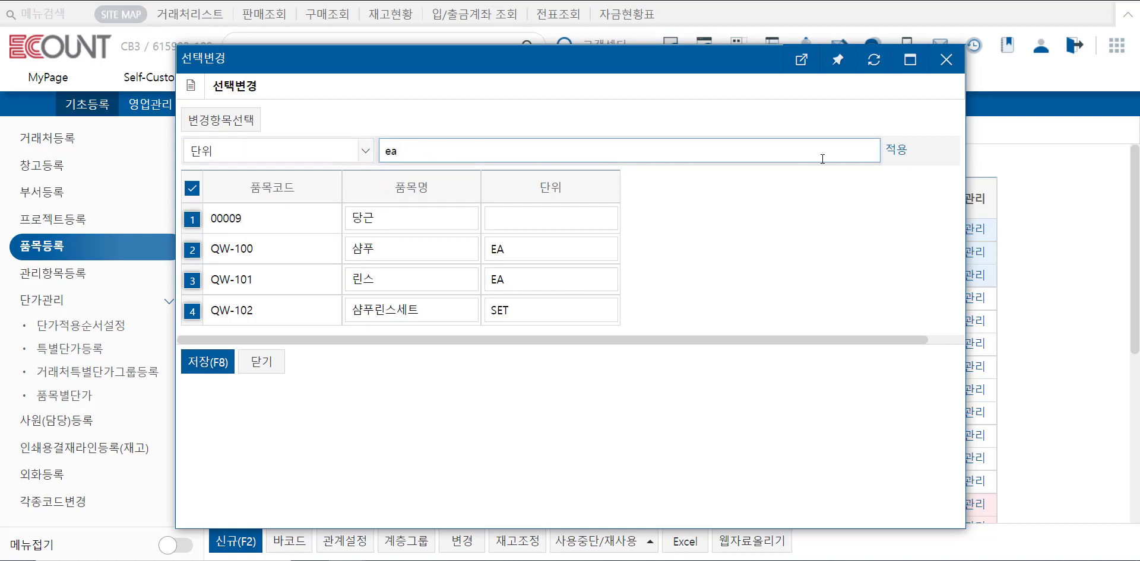
left_click(897, 151)
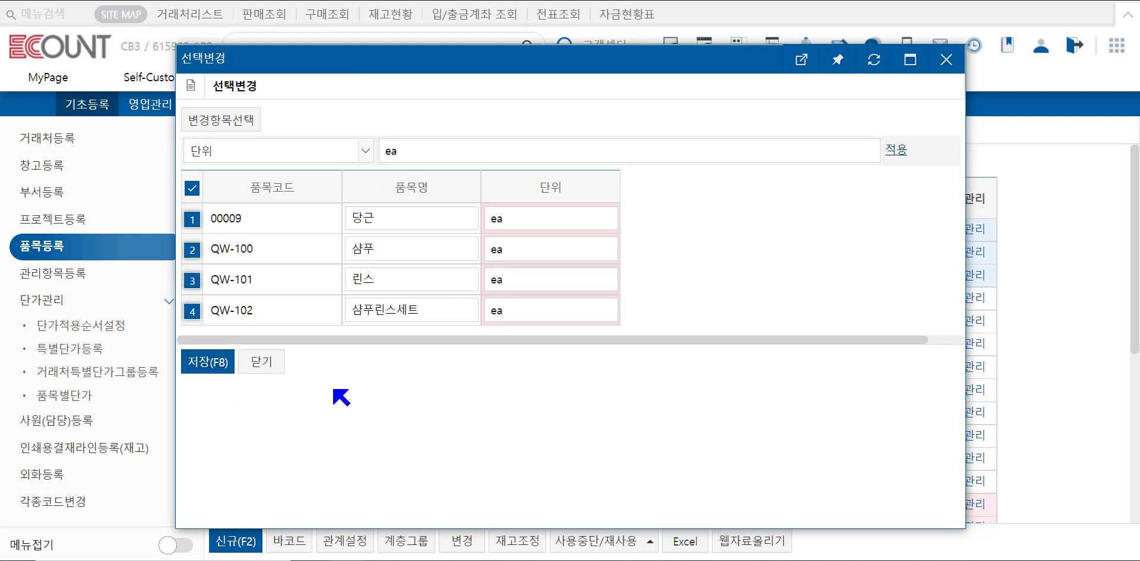
Change QW-100's unit to box and close selective change without saving.
left_click(537, 250)
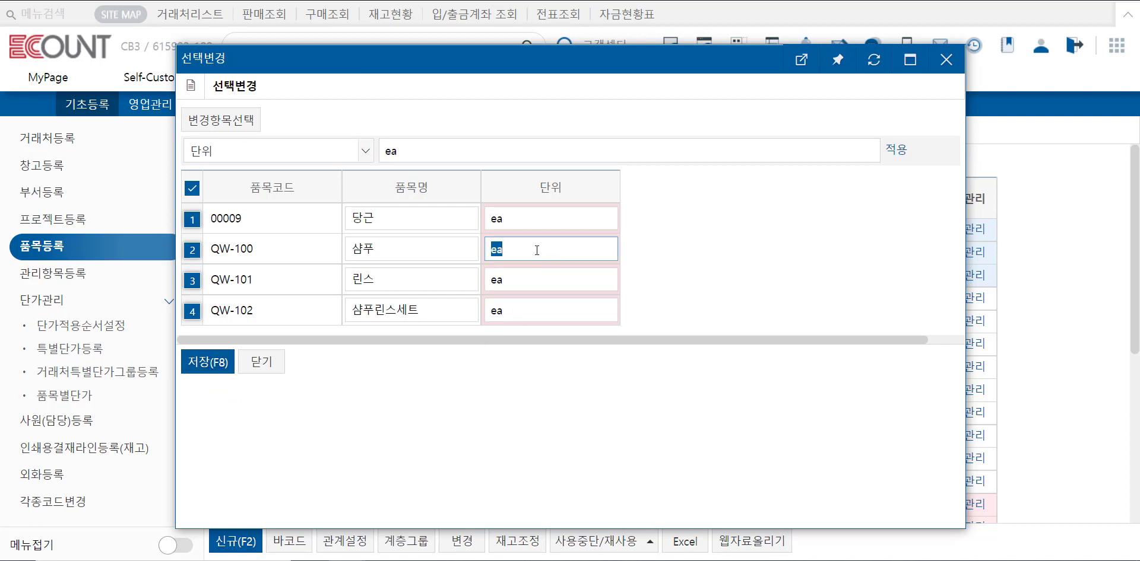
type("box")
left_click(261, 362)
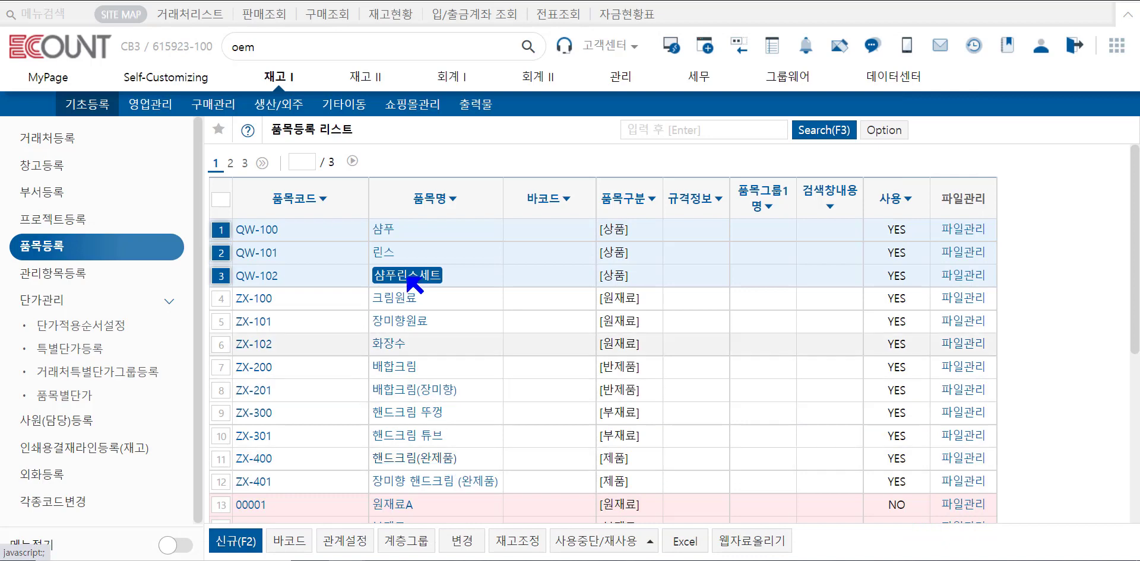
Deselect the first three items and stop use of item ZX-301 핸드크림 튜브.
left_click(225, 233)
left_click(224, 254)
left_click(225, 276)
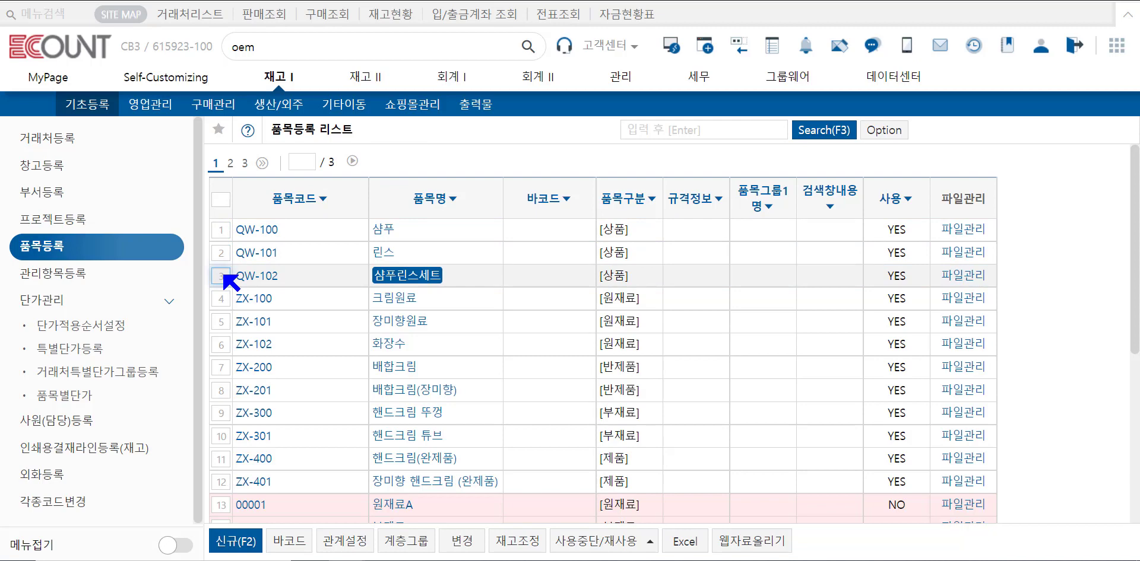
left_click(583, 547)
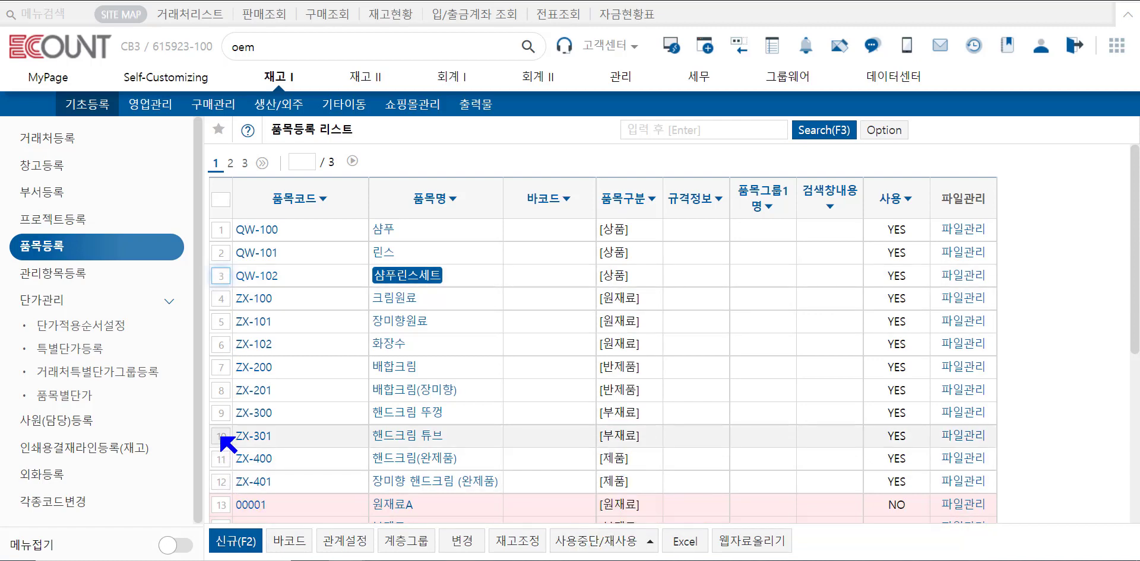
left_click(603, 543)
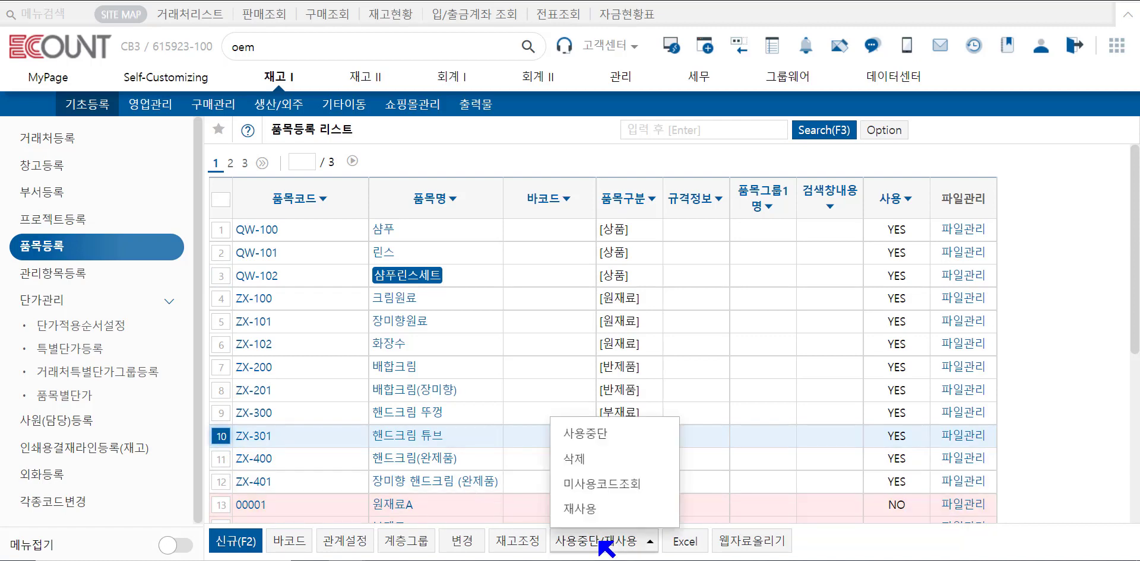
left_click(565, 436)
key("Return")
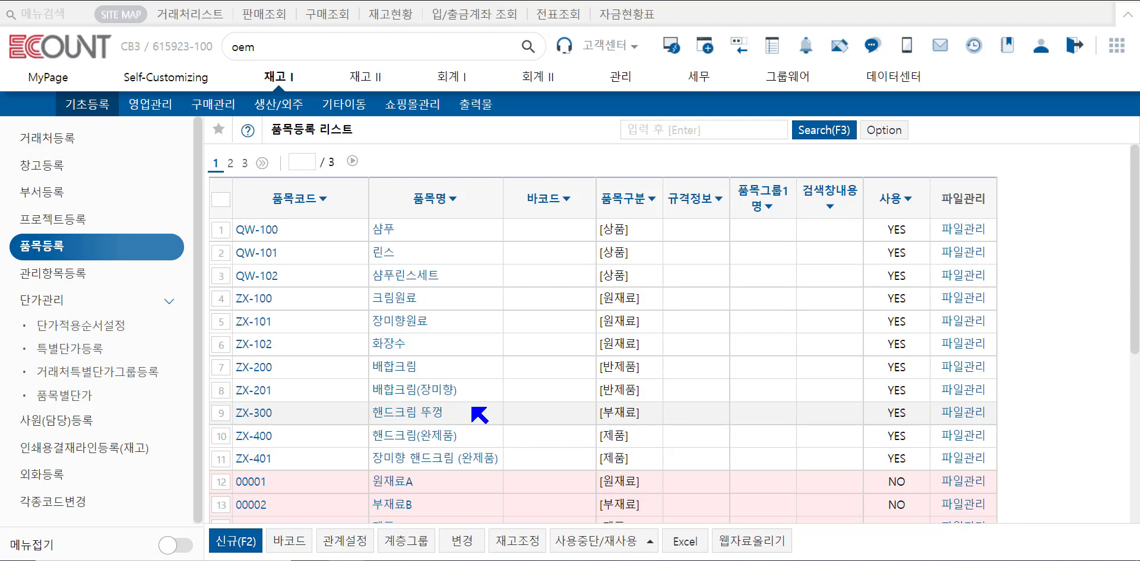
Search items of all usage statuses and review the stop-use/reuse options for inactive item 00007.
left_click(822, 130)
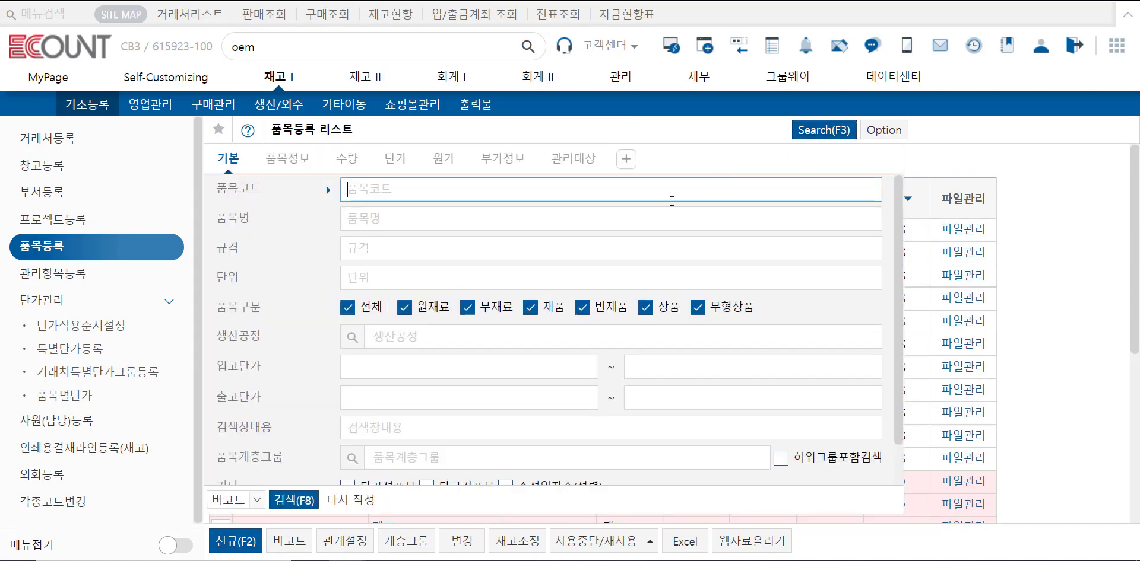
scroll(414, 446, "down", 1)
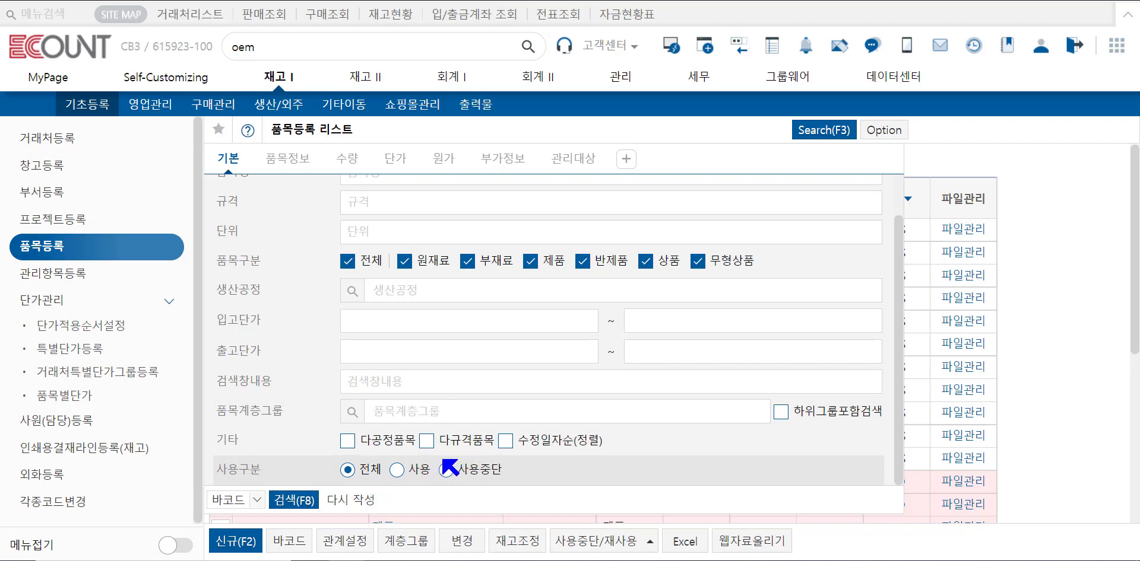
left_click(293, 500)
scroll(454, 399, "down", 5)
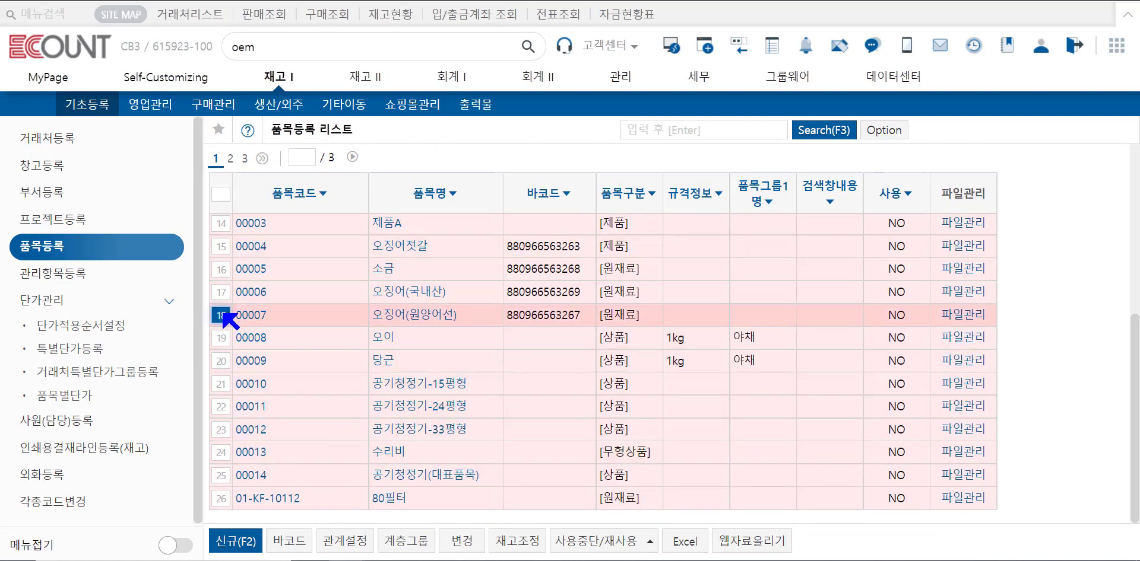
left_click(614, 540)
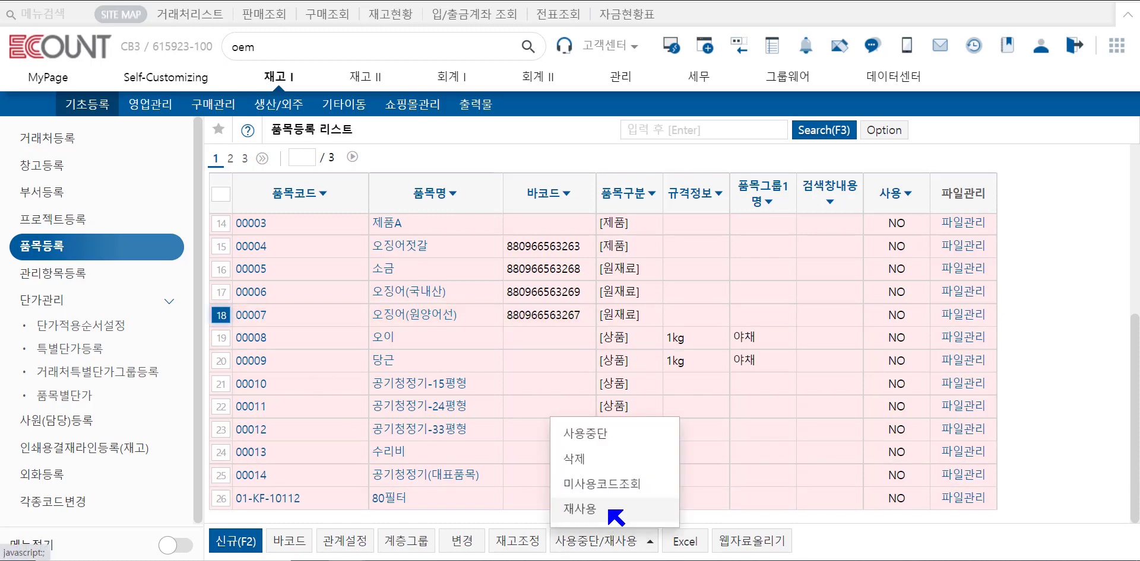
left_click(589, 478)
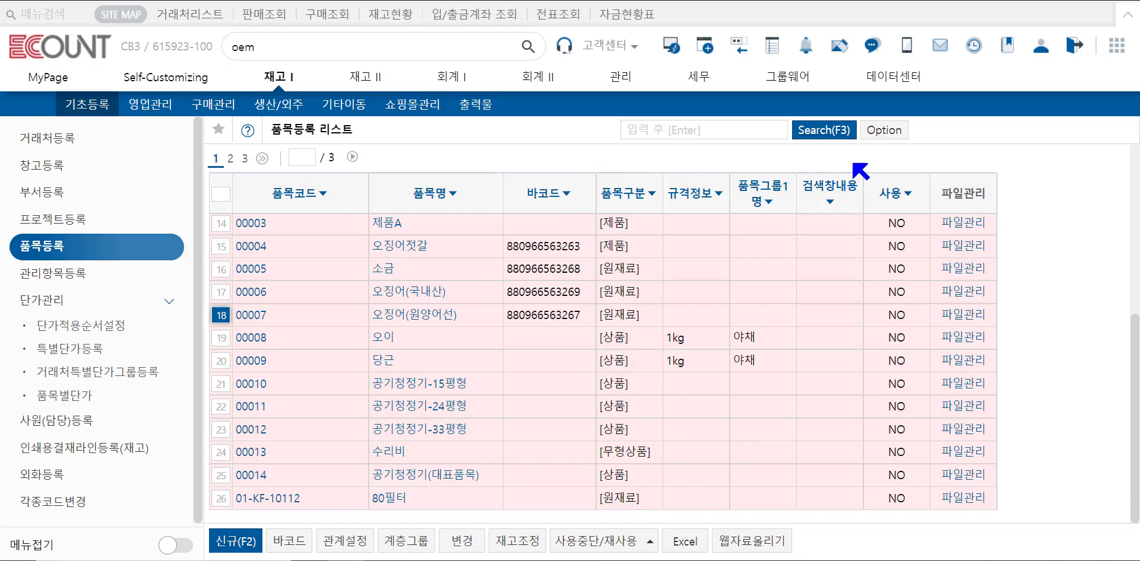
Open the Delete All dialog from the item list options and close it.
left_click(890, 129)
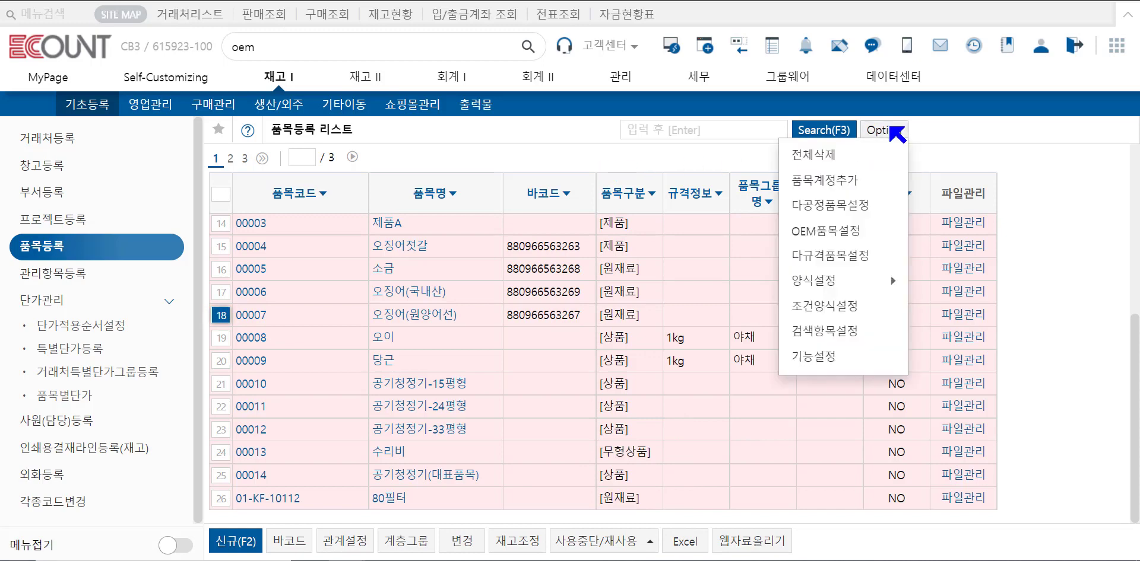
left_click(853, 157)
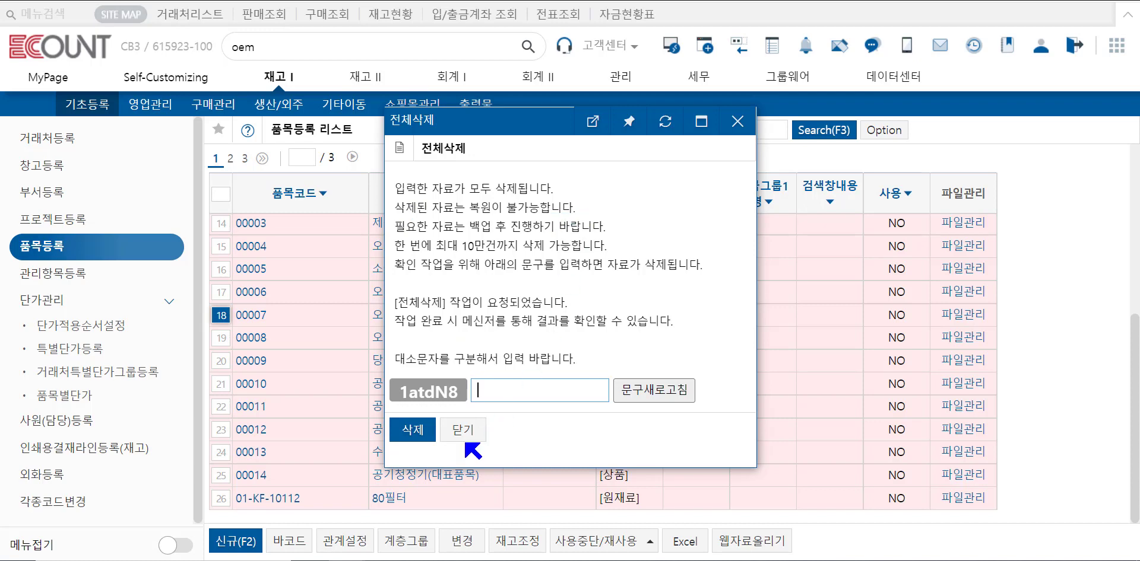
left_click(464, 431)
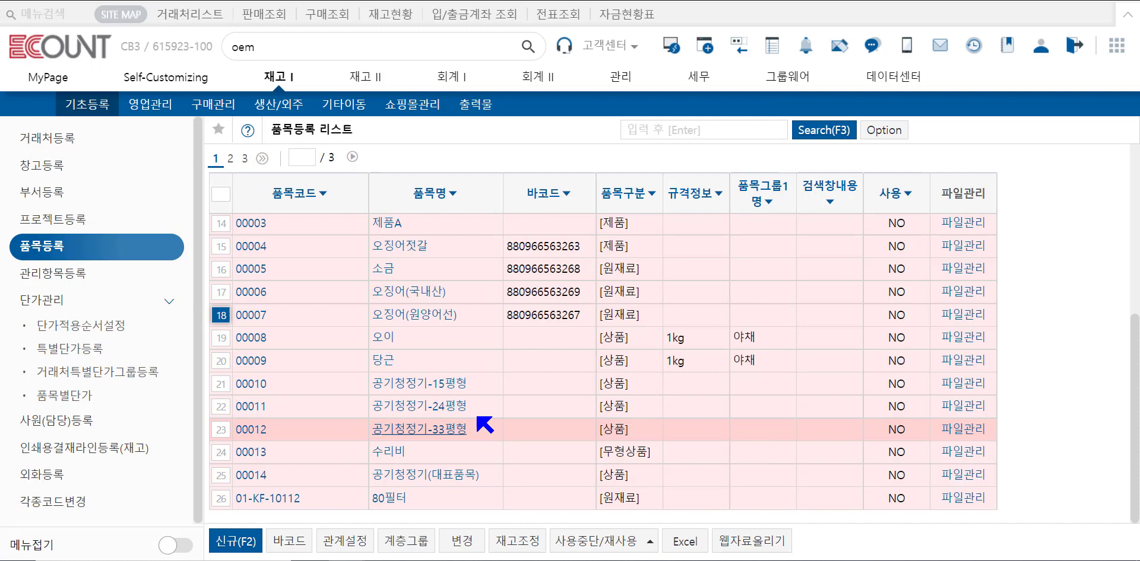
Open the item account addition settings by item type and close them.
left_click(891, 132)
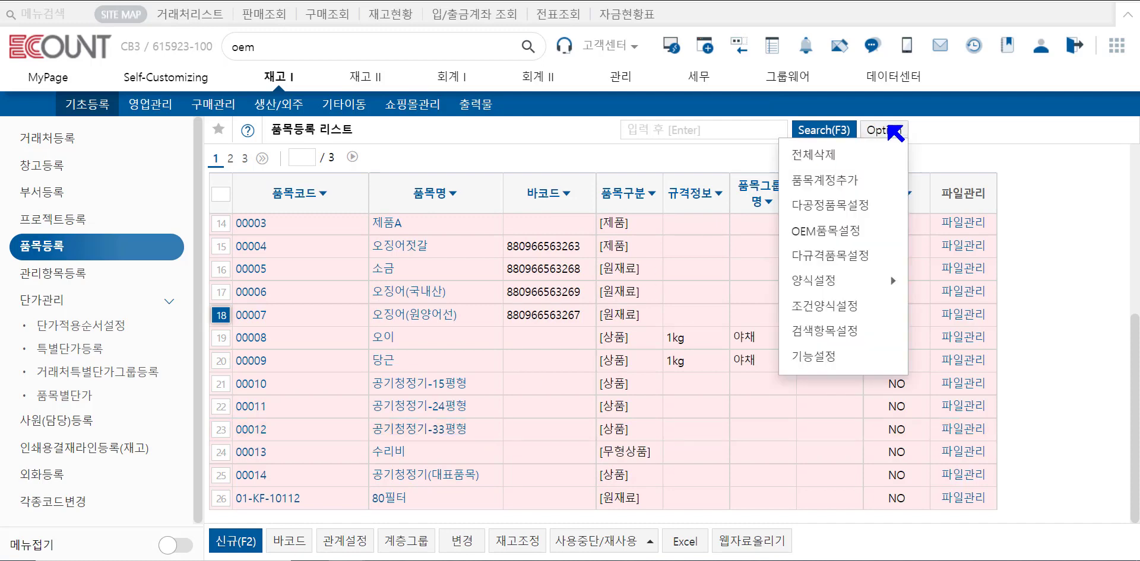
left_click(851, 187)
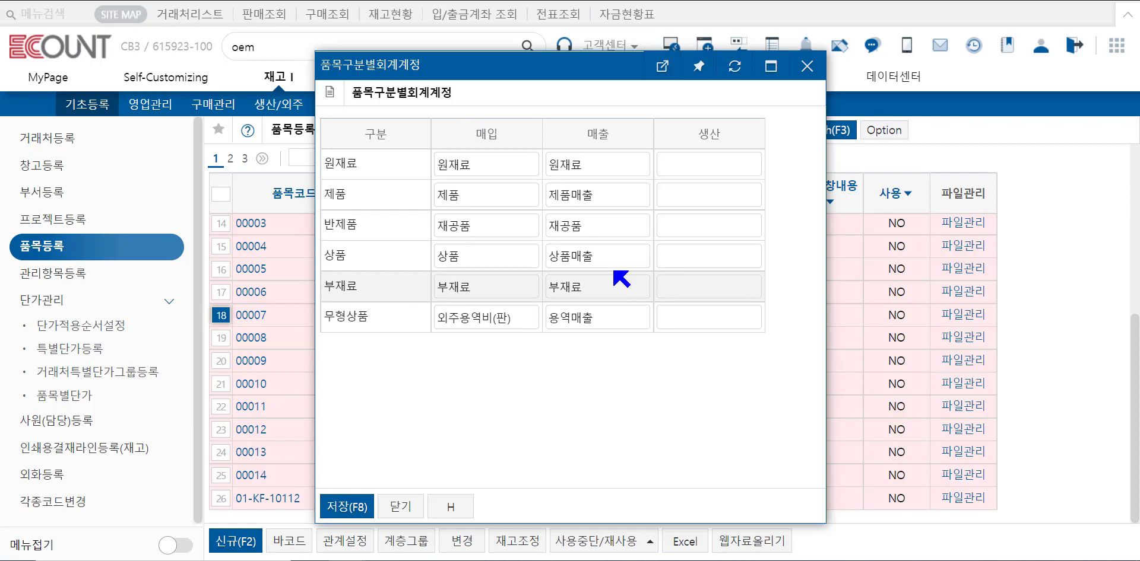
left_click(806, 65)
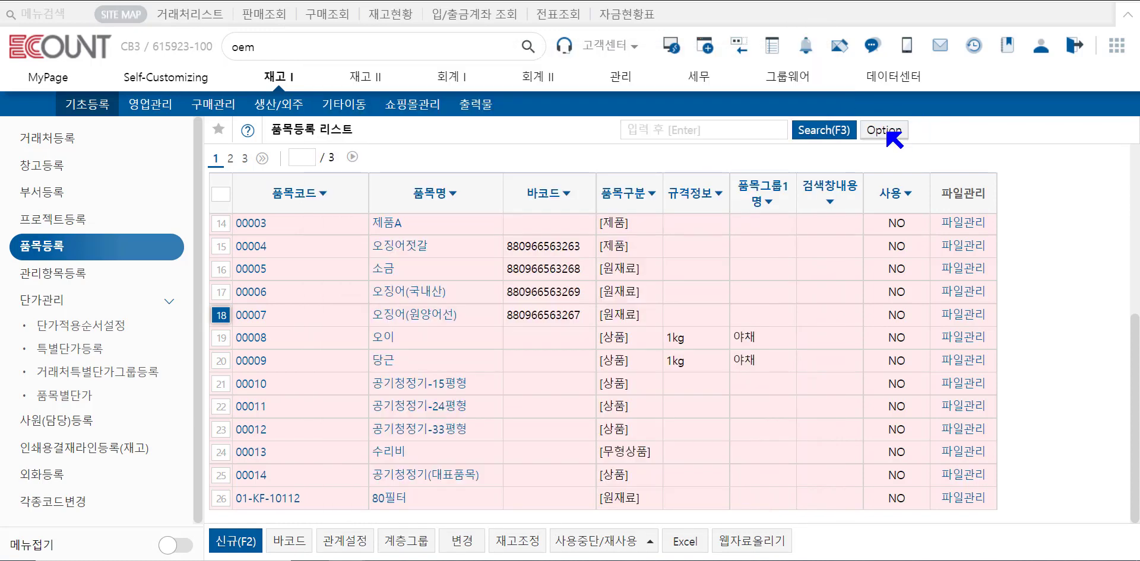
Open the new form registration dialog from the item list options and close it without saving.
left_click(887, 131)
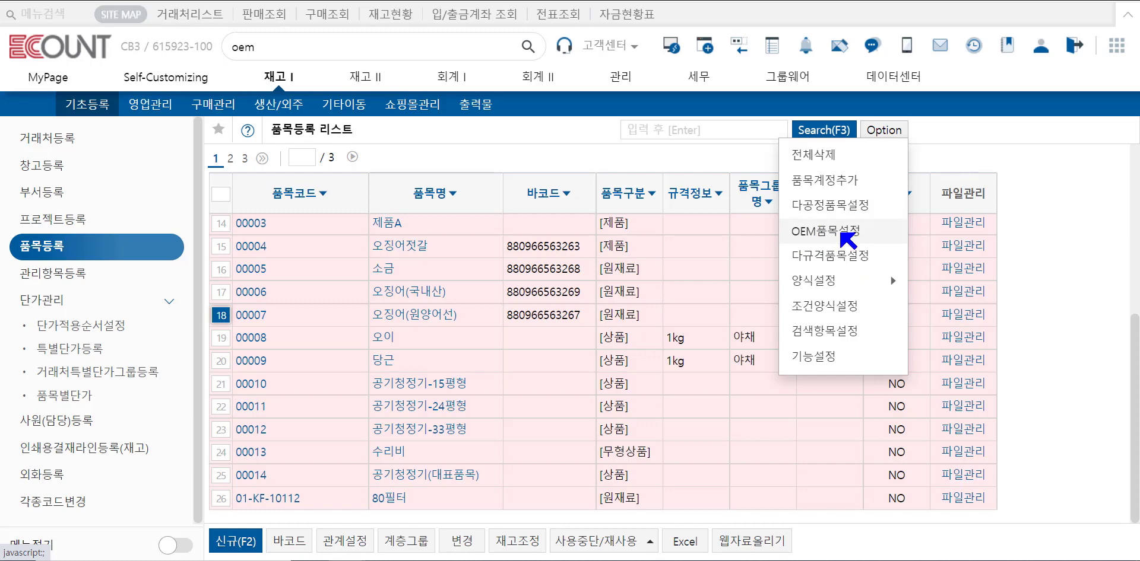
mouse_move(841, 282)
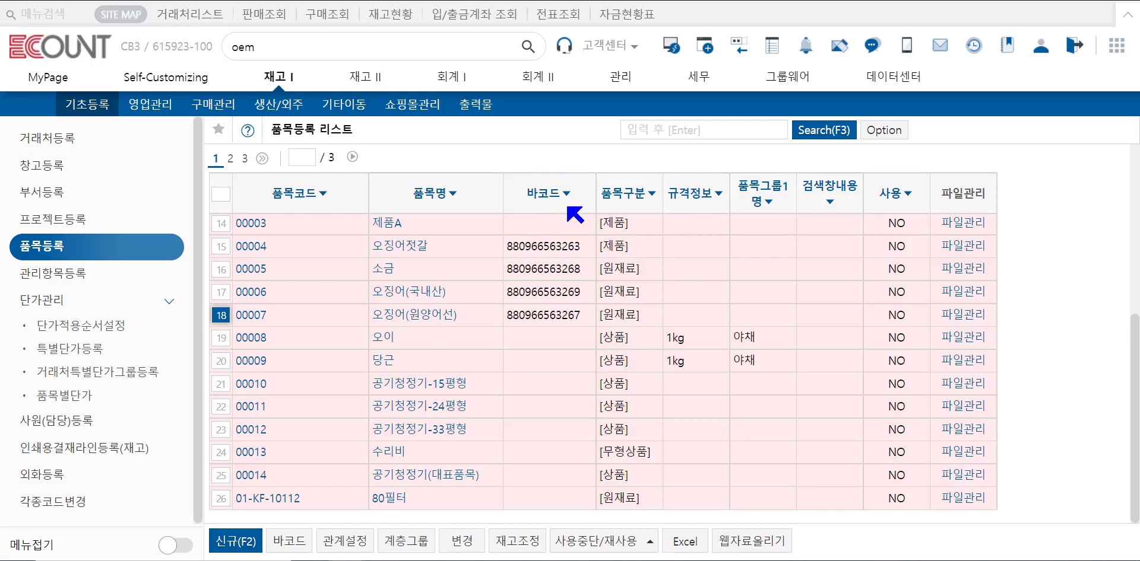
left_click(884, 130)
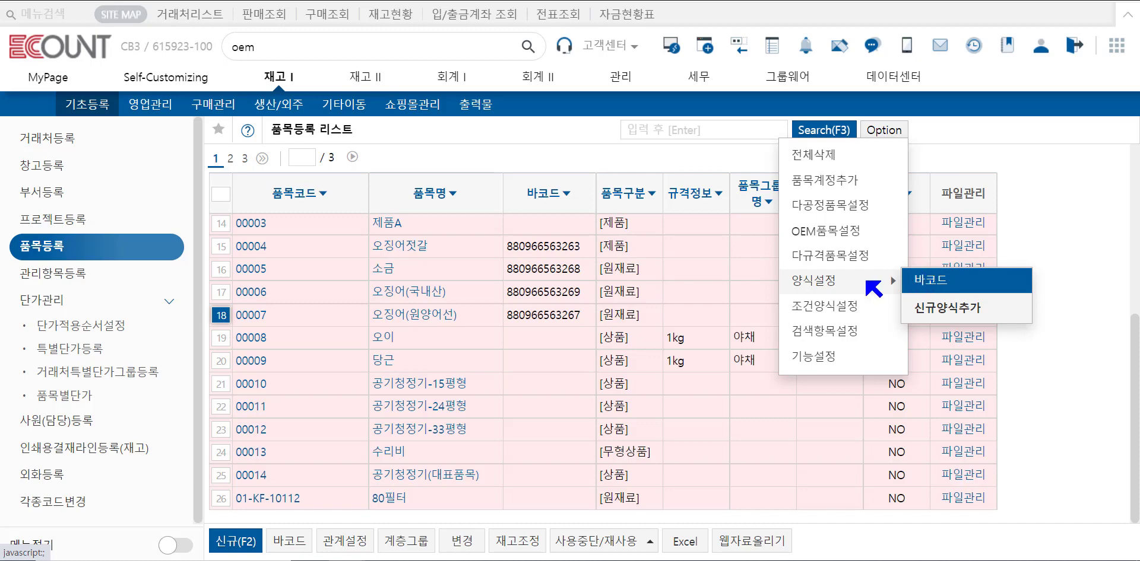
left_click(967, 313)
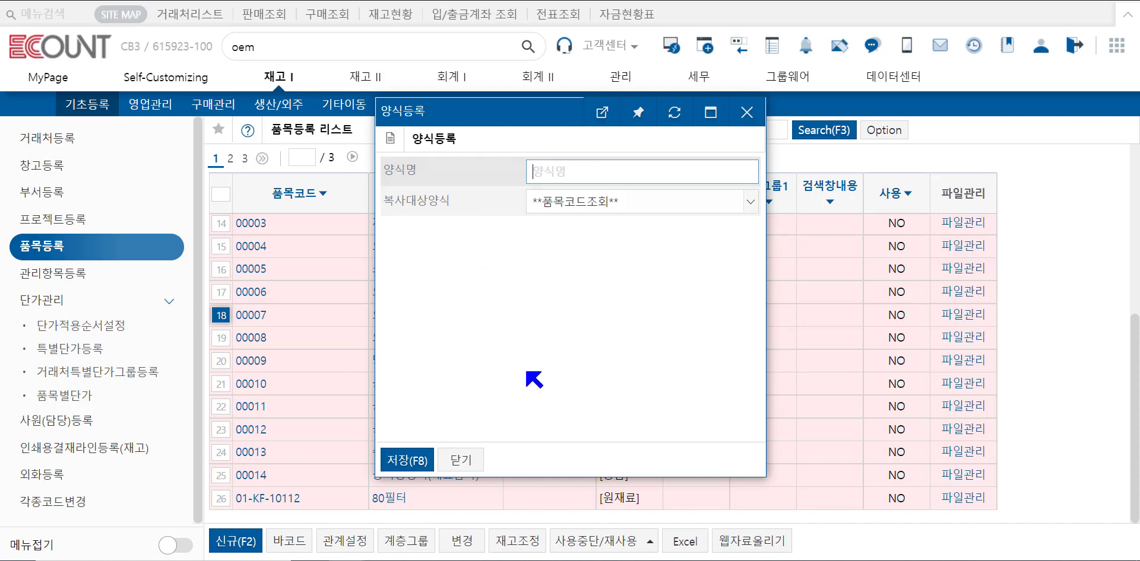
left_click(465, 460)
Open the 바코드 list form settings and add the 규격 column after the 바코드 column.
left_click(884, 130)
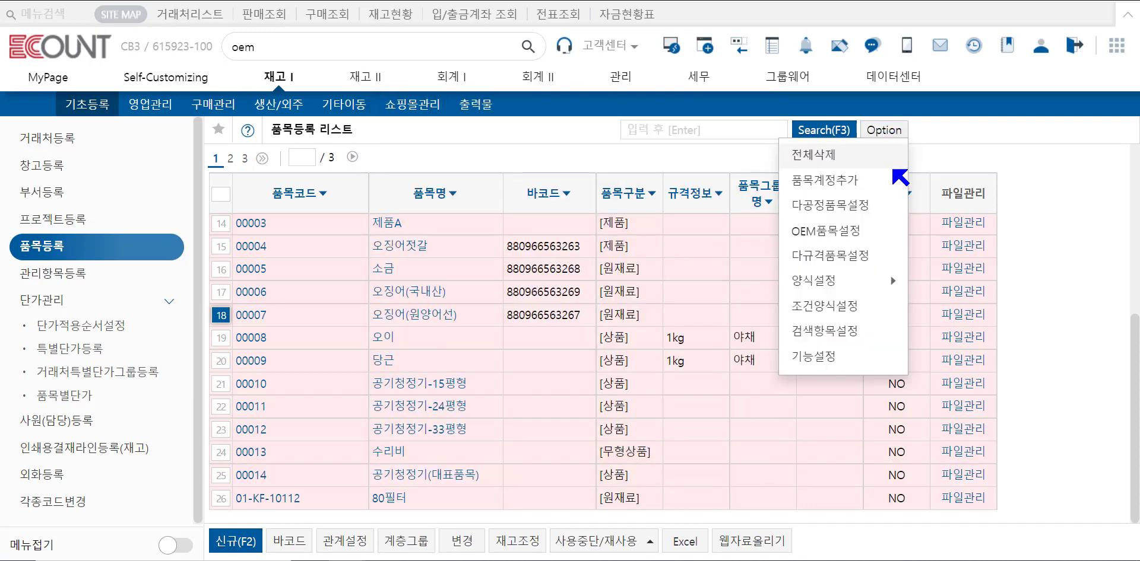
mouse_move(887, 279)
left_click(928, 281)
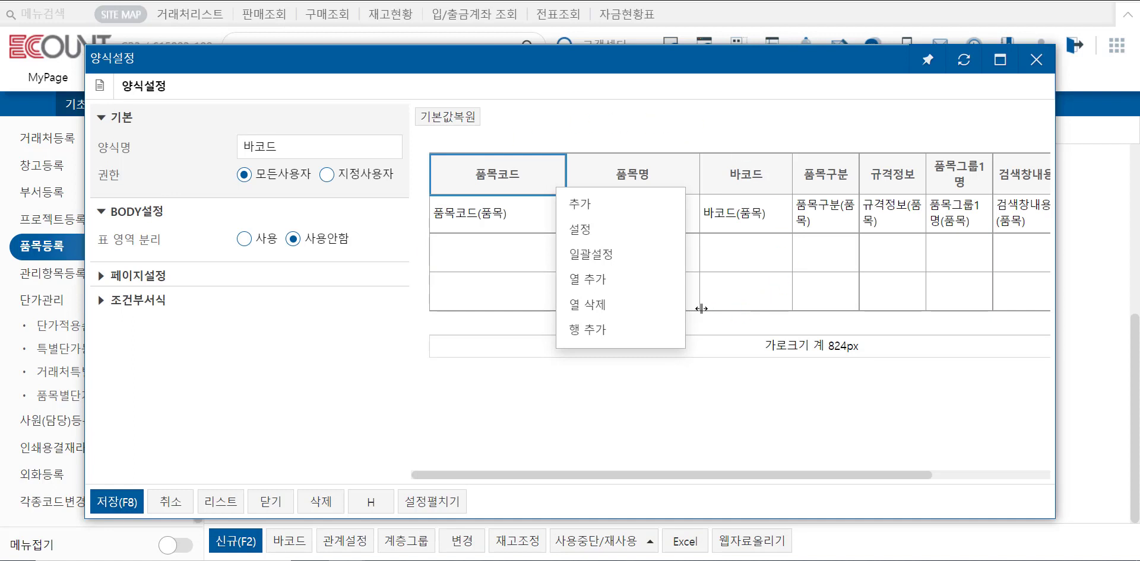
left_click(736, 183)
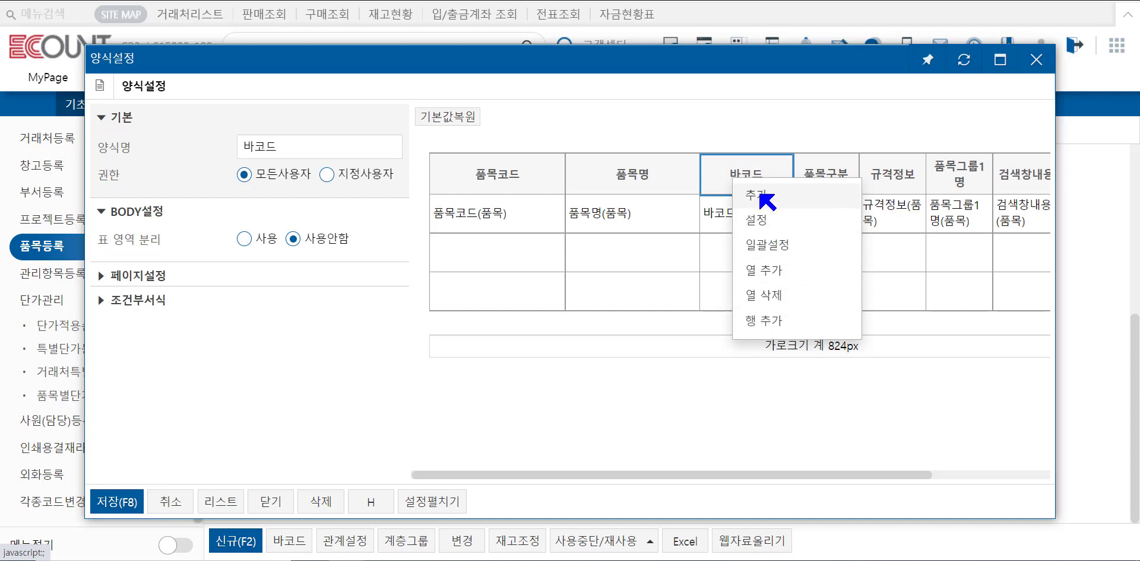
left_click(793, 190)
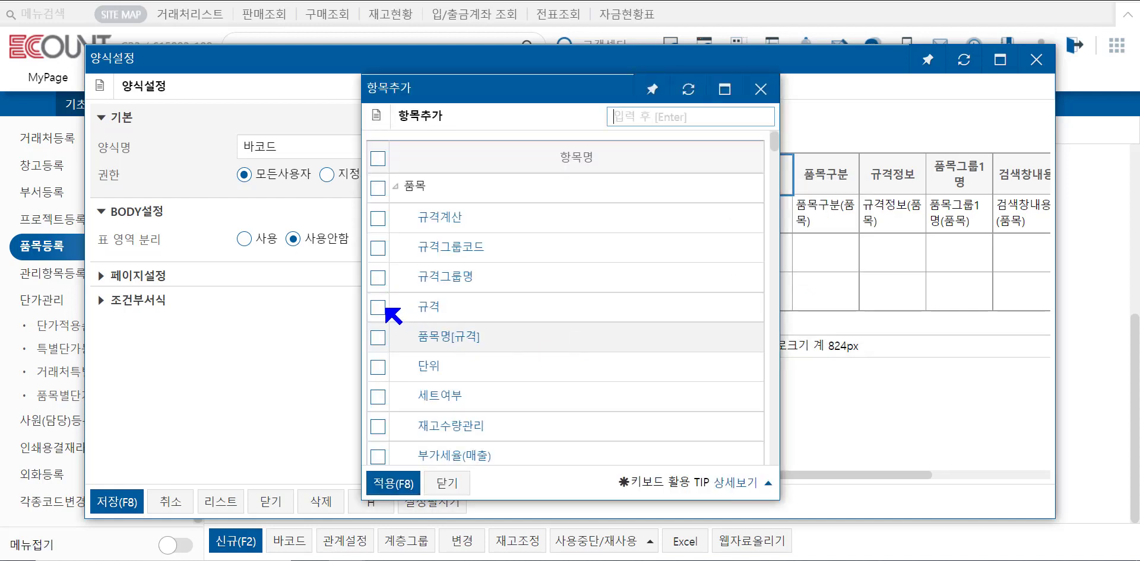
left_click(377, 308)
left_click(403, 468)
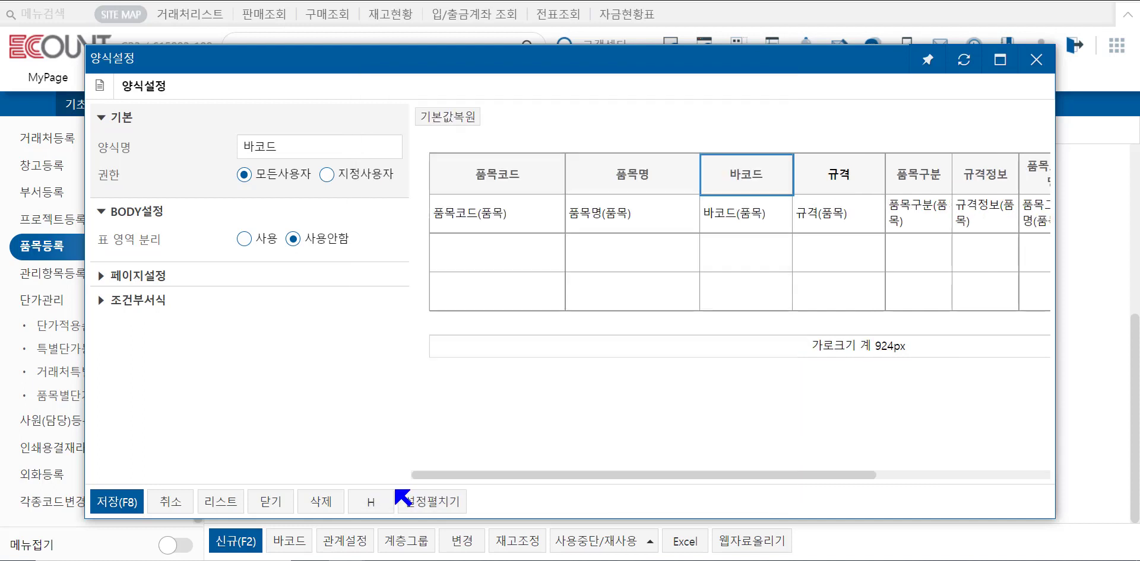
Move the 규격 column between 품목코드 and 품목명 and save the 바코드 form.
right_click(864, 178)
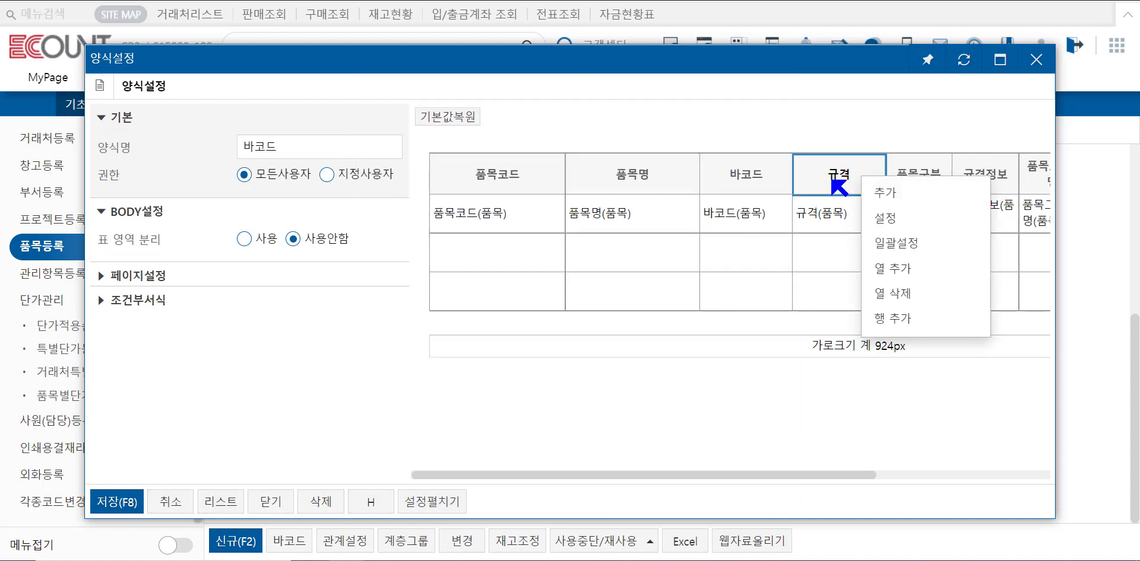
mouse_move(834, 186)
left_mouse_down()
mouse_move(650, 156)
mouse_move(674, 155)
mouse_move(766, 171)
mouse_move(641, 172)
left_mouse_up()
right_click(641, 173)
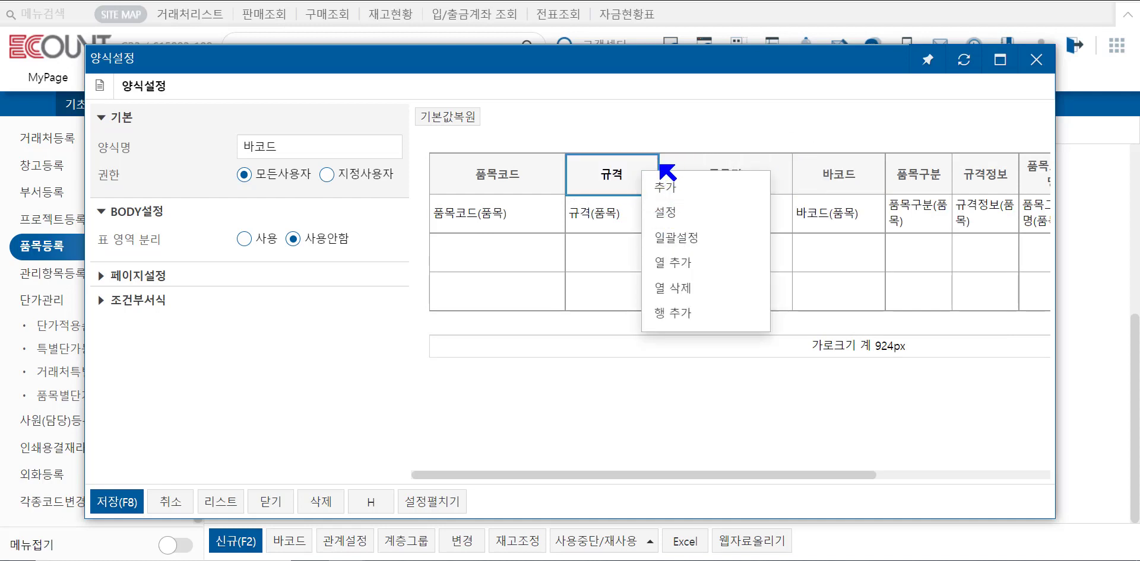
mouse_move(660, 166)
left_mouse_down()
mouse_move(791, 165)
mouse_move(636, 164)
mouse_move(709, 168)
mouse_move(663, 167)
left_mouse_up()
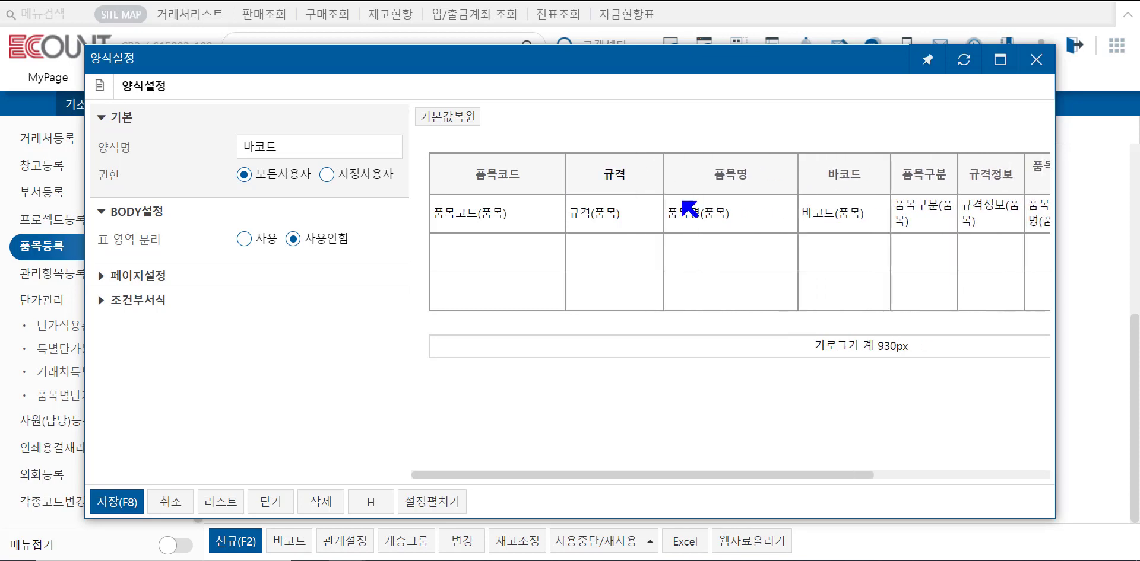
left_click(121, 502)
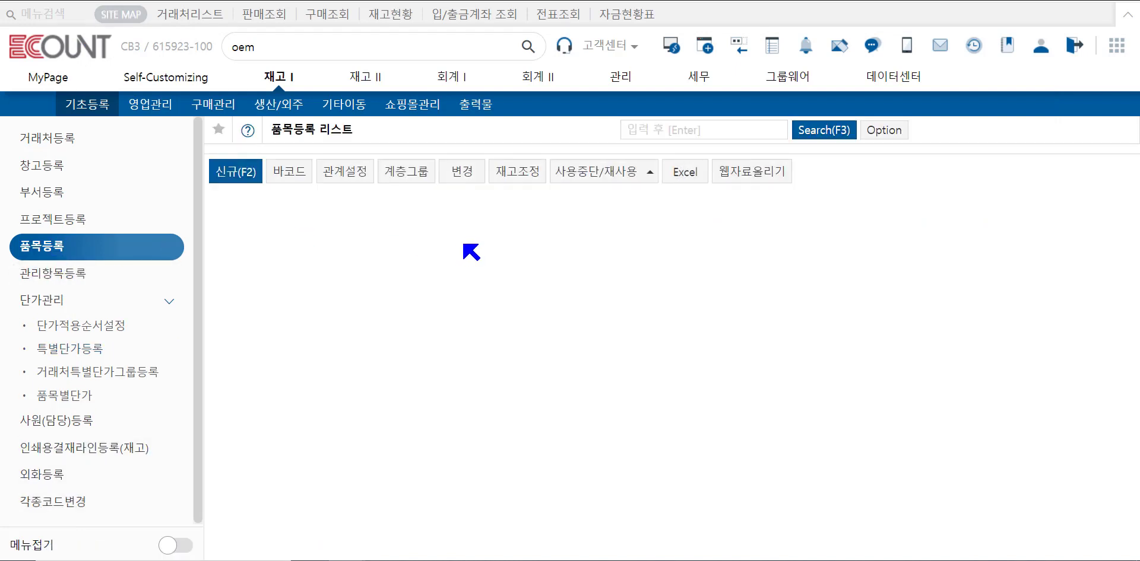
Start a new conditional form setting named 사원 with ID as its first condition.
left_click_drag(446, 203, 396, 204)
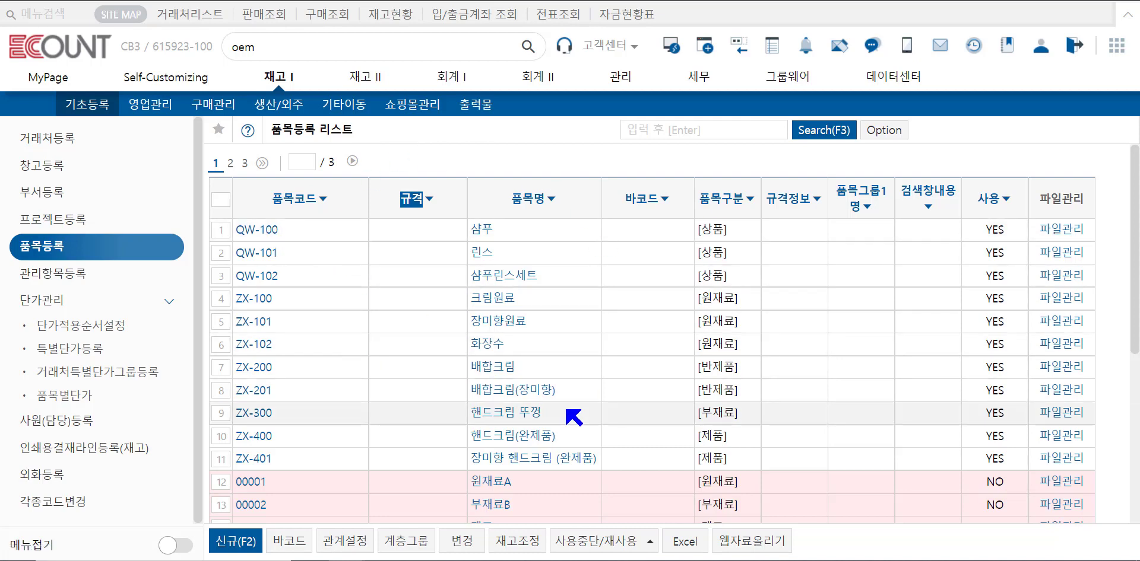
left_click(883, 133)
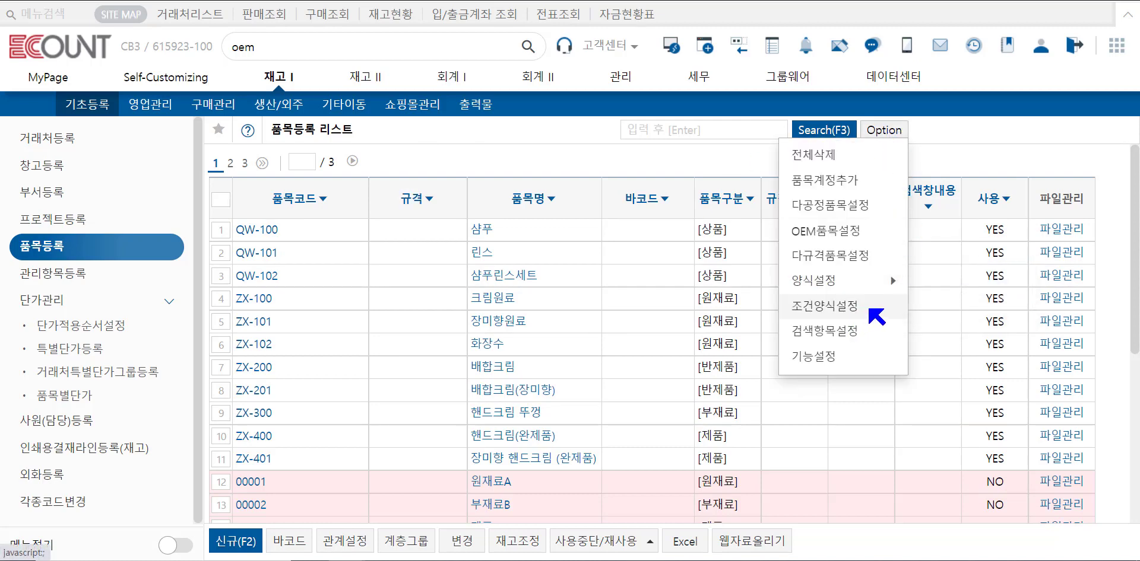
mouse_move(848, 282)
left_click(851, 309)
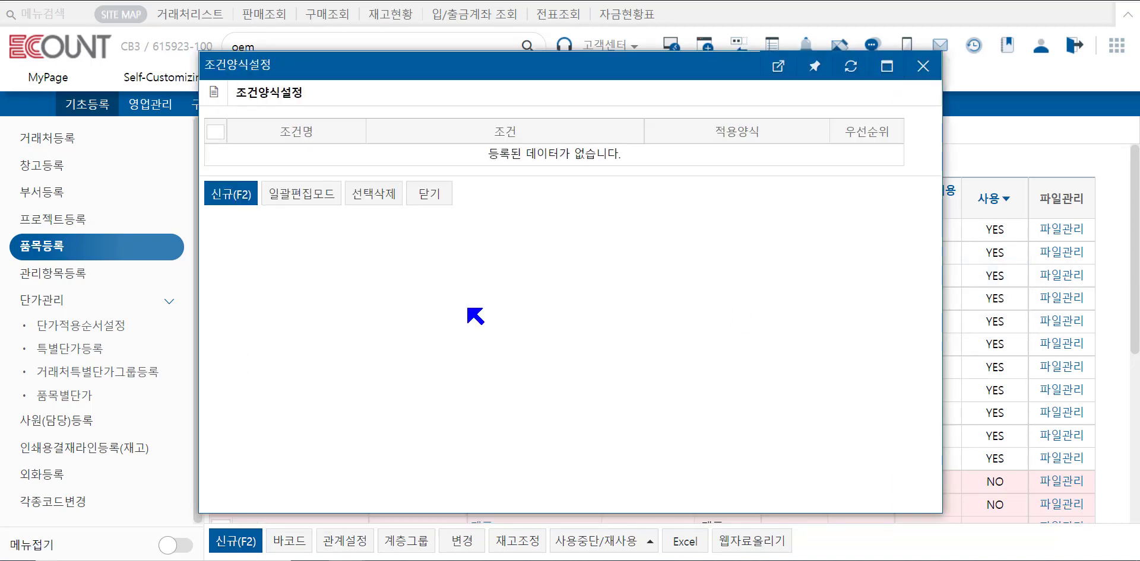
left_click(242, 196)
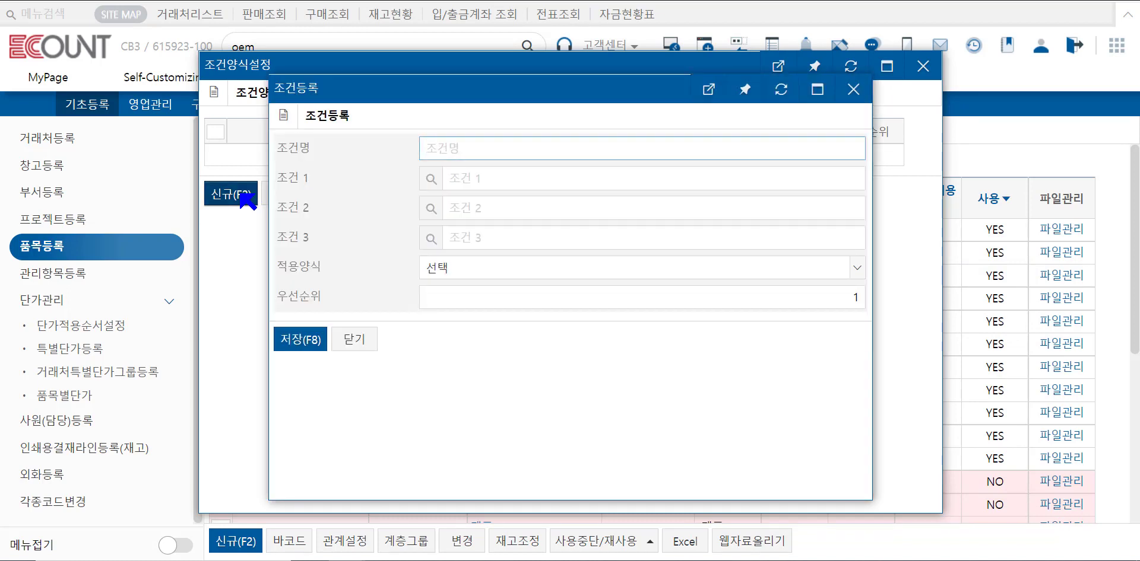
left_click(446, 150)
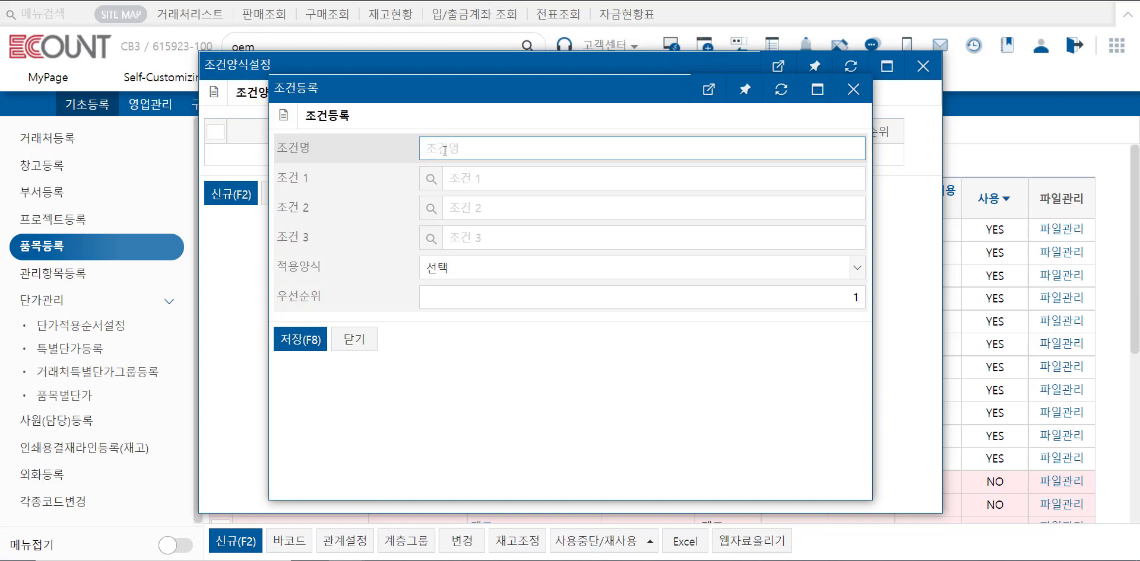
left_click(431, 178)
left_click(380, 184)
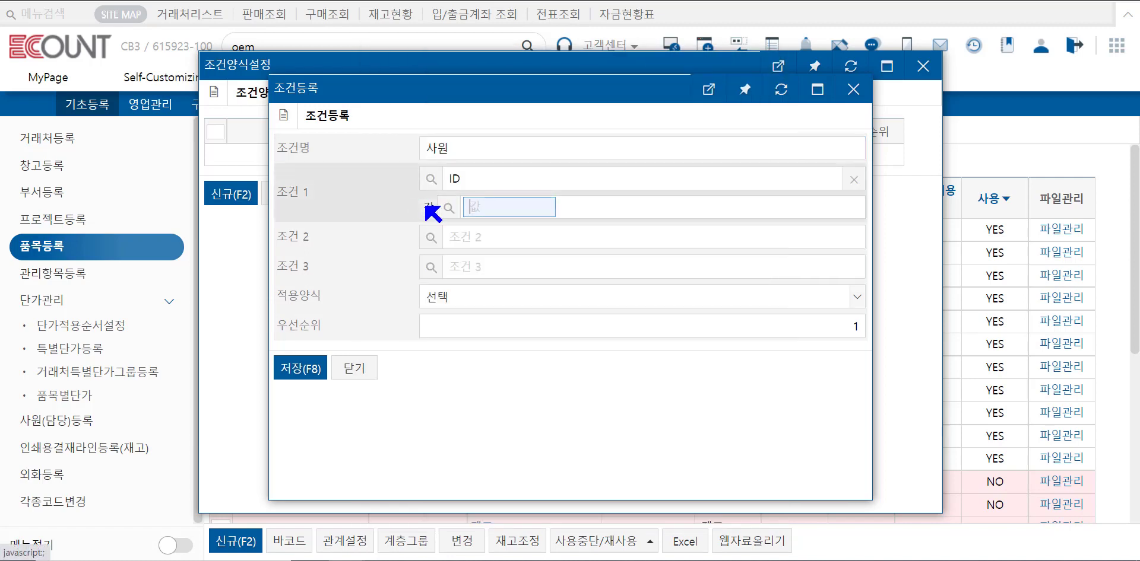
Choose an employee as the ID value, apply the 바코드 form, save the condition and close the settings.
left_click(461, 217)
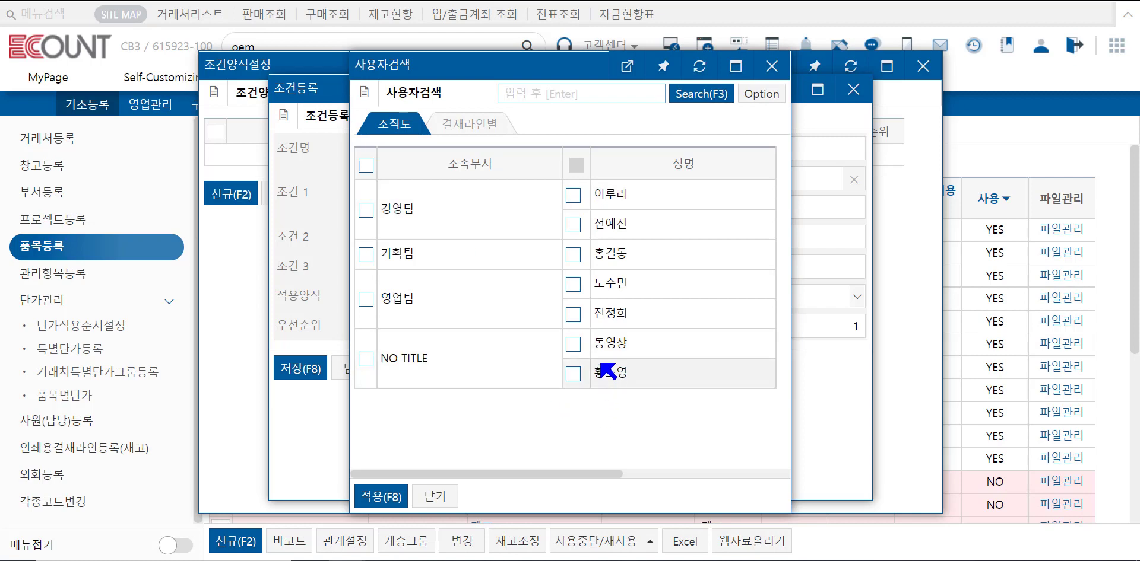
left_click(574, 255)
left_click(374, 497)
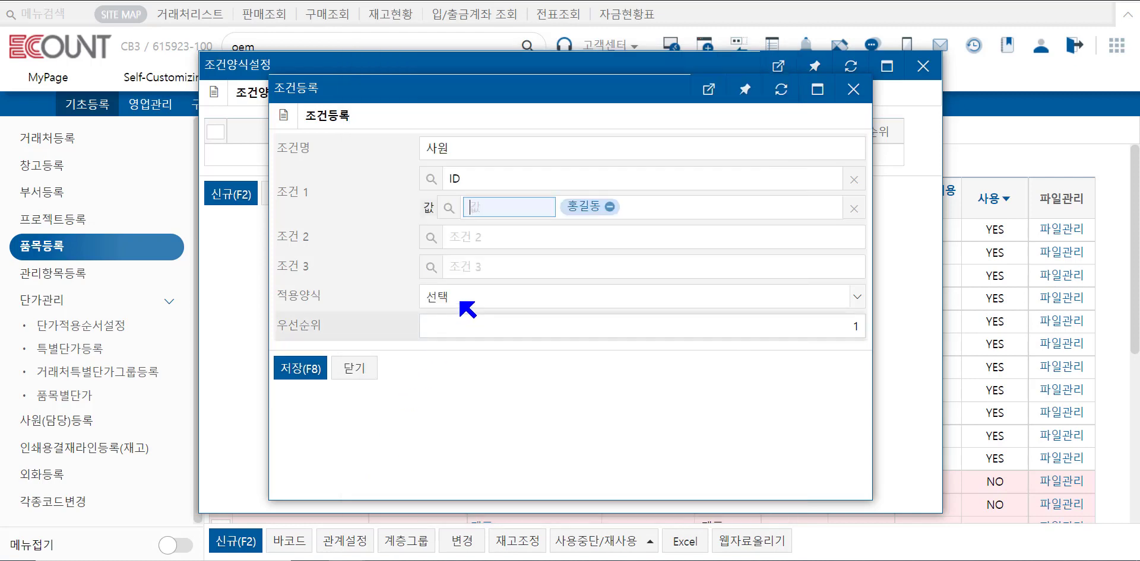
left_click(470, 297)
left_click(468, 350)
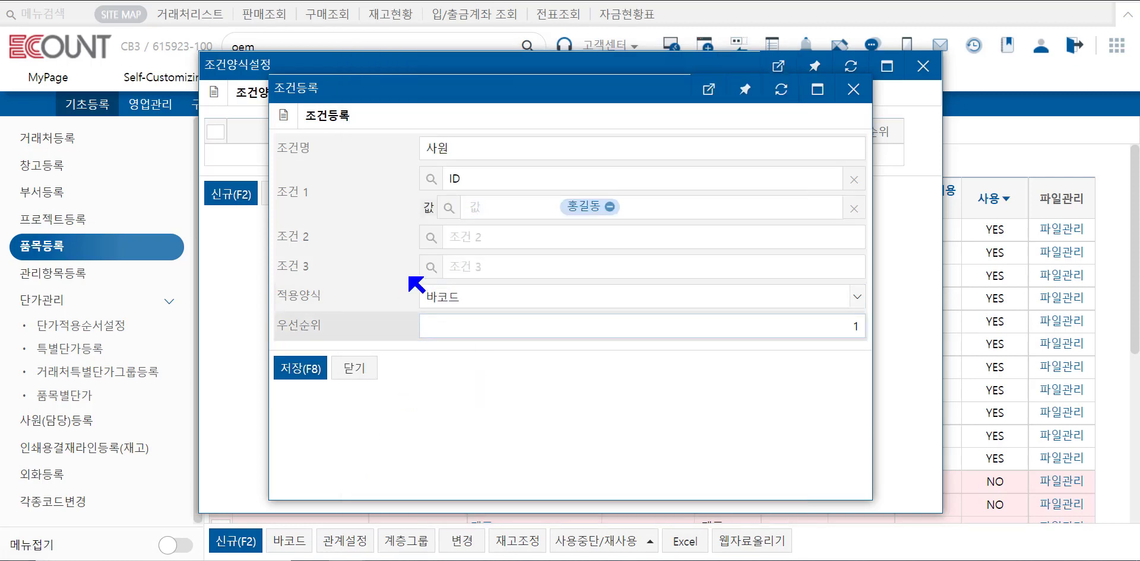
left_click(294, 372)
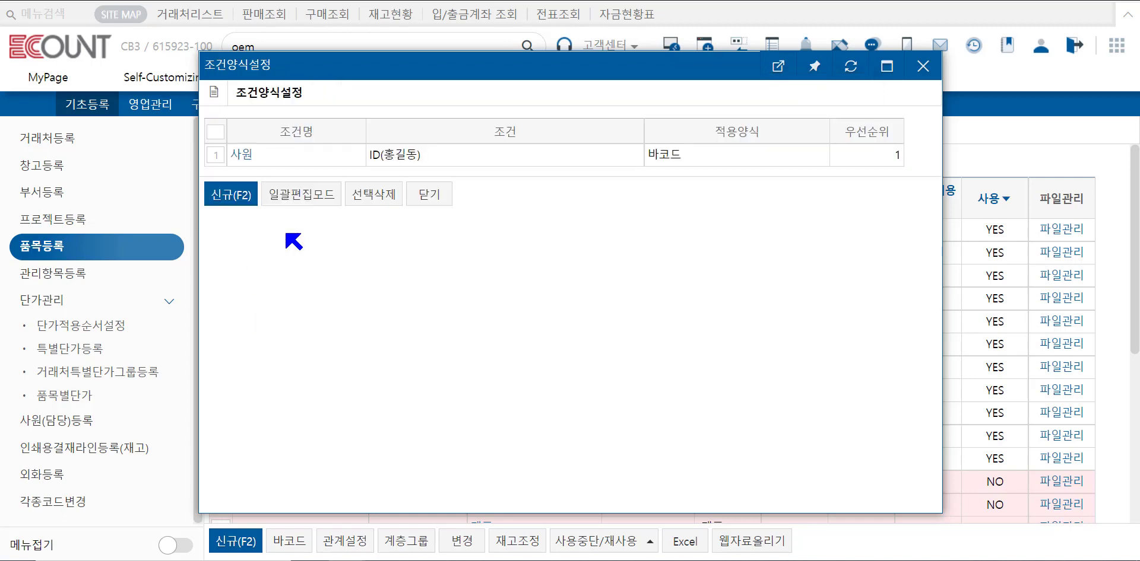
left_click_drag(684, 156, 649, 156)
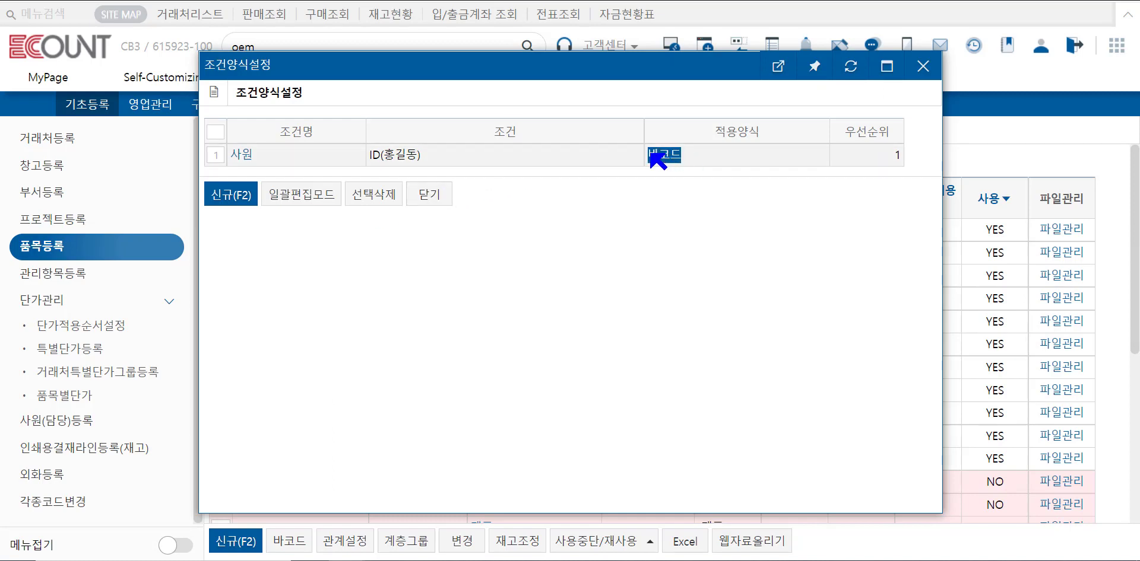
left_click(432, 196)
Add 바코드 as a search field below 품목구분 in the search item settings and save.
left_click(884, 131)
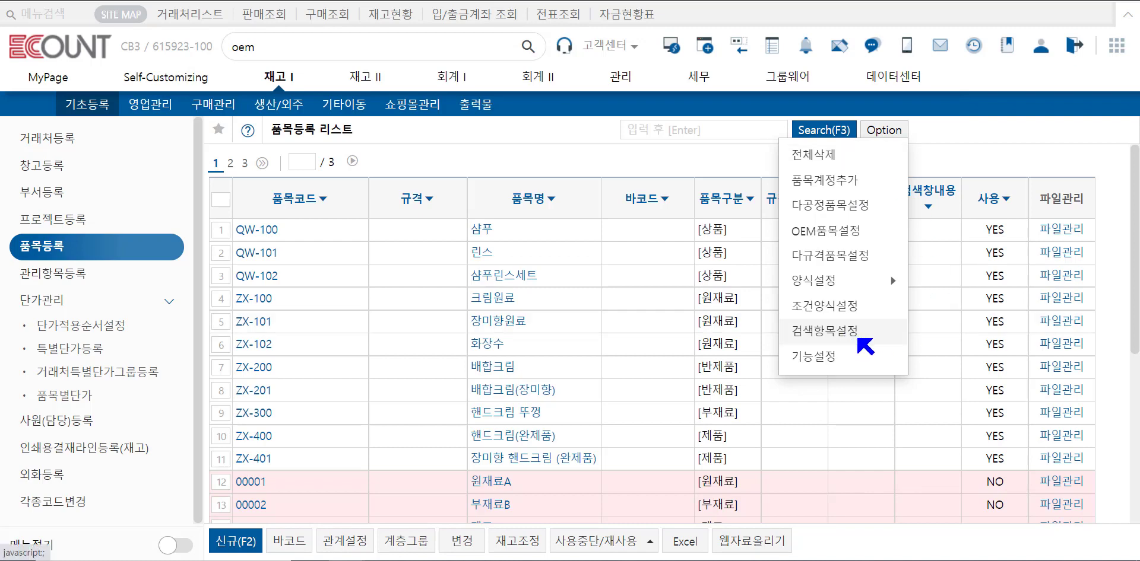
left_click(834, 132)
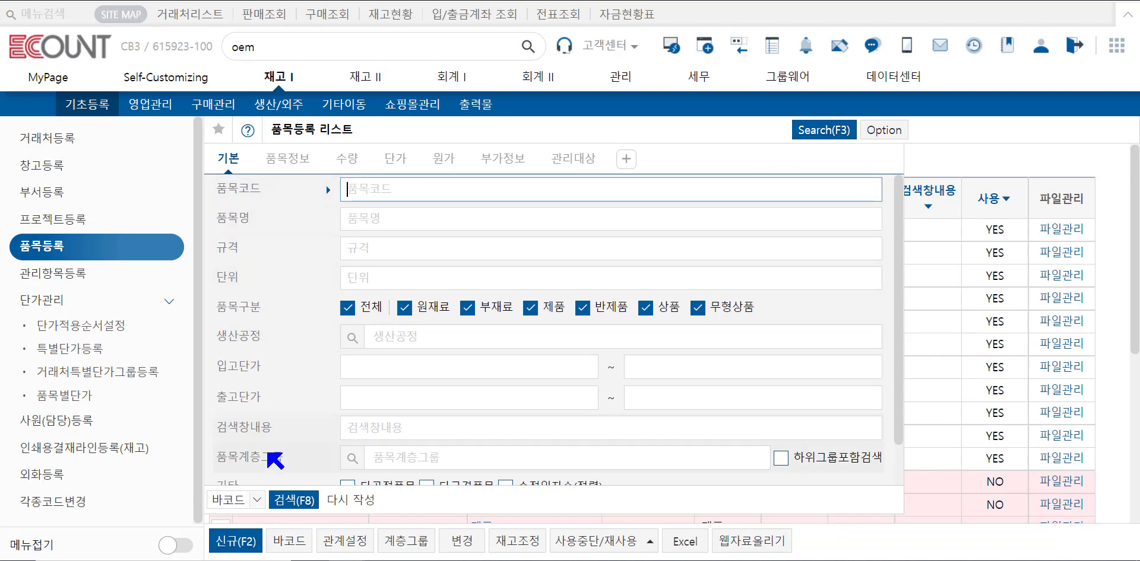
scroll(275, 460, "down", 1)
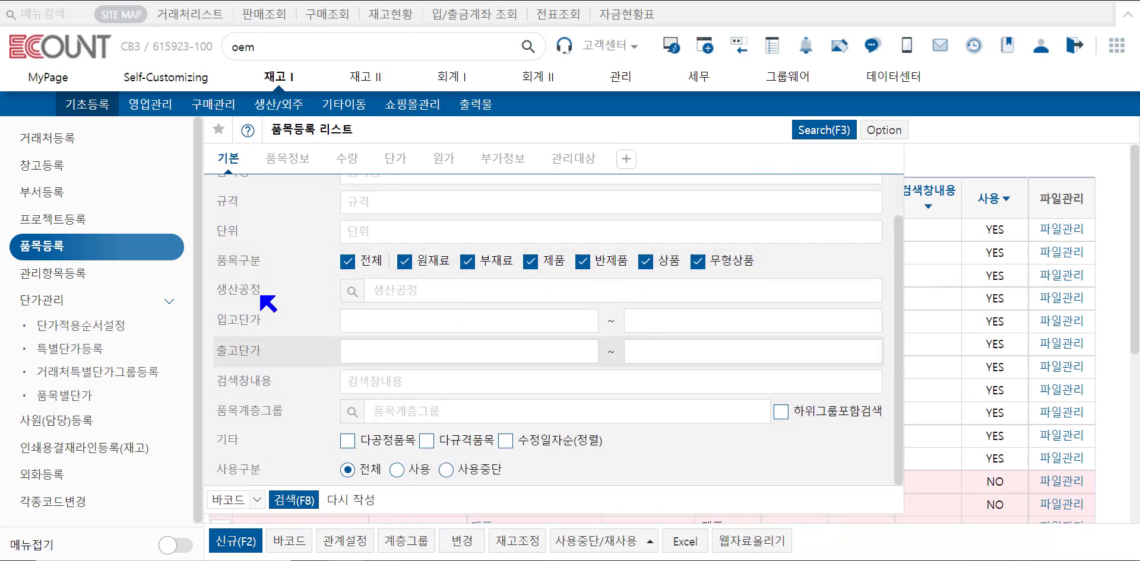
left_click(897, 134)
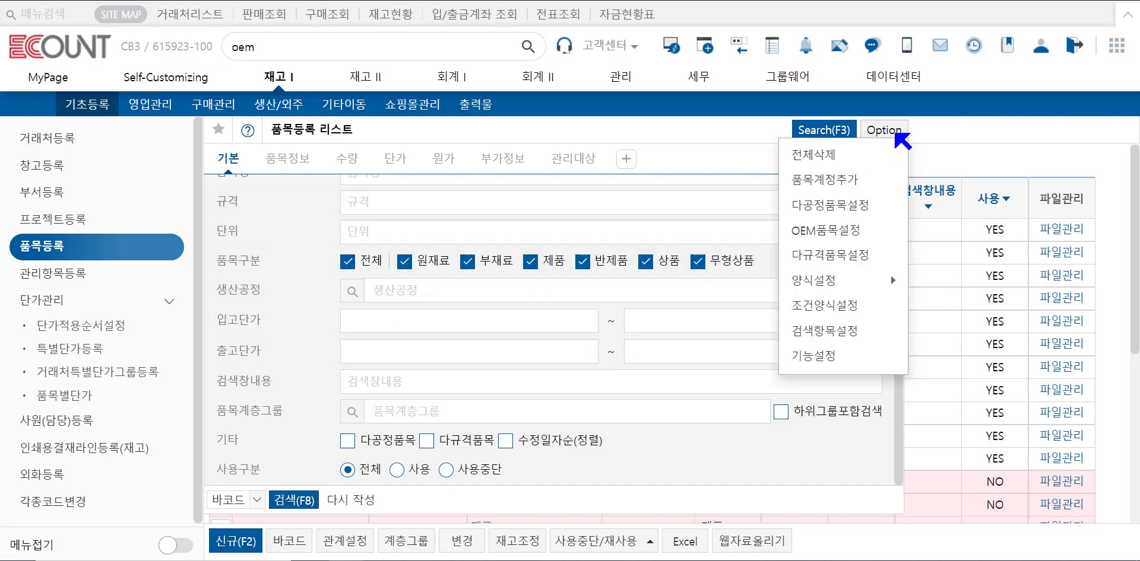
left_click(859, 332)
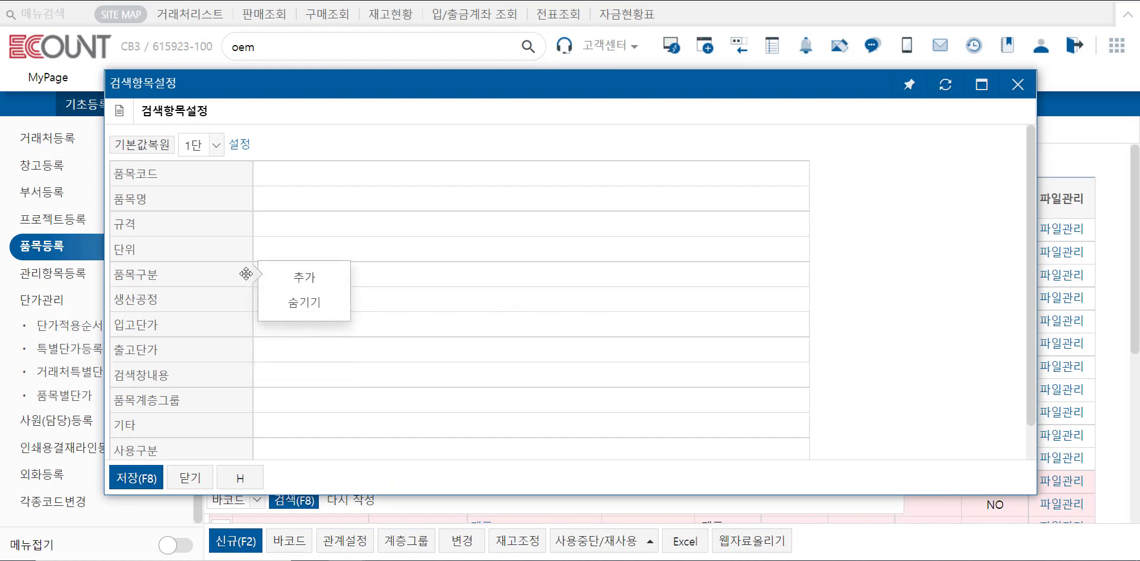
left_click(315, 275)
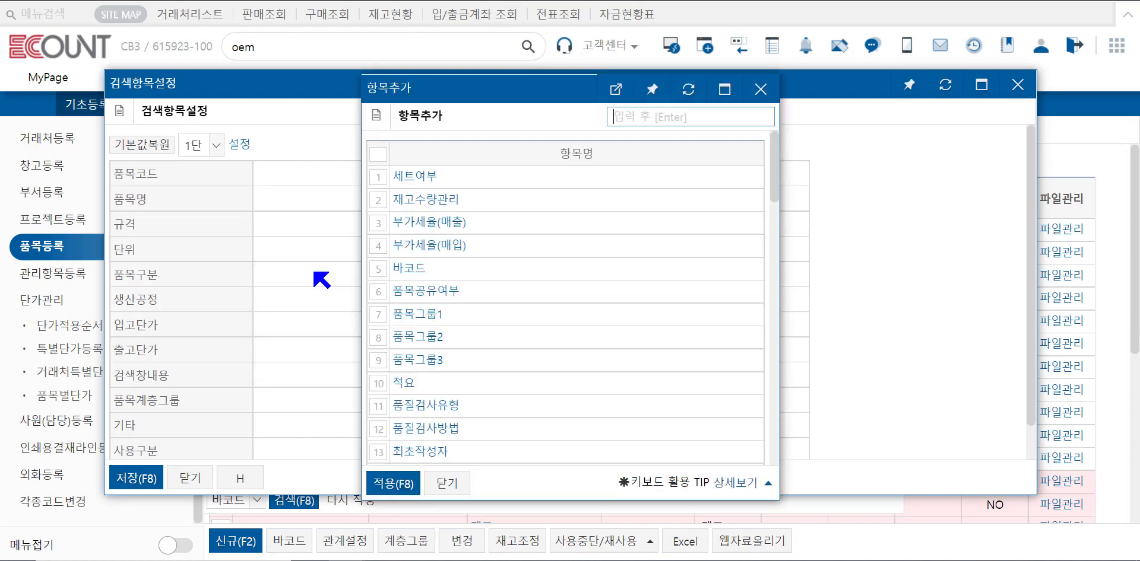
left_click(379, 269)
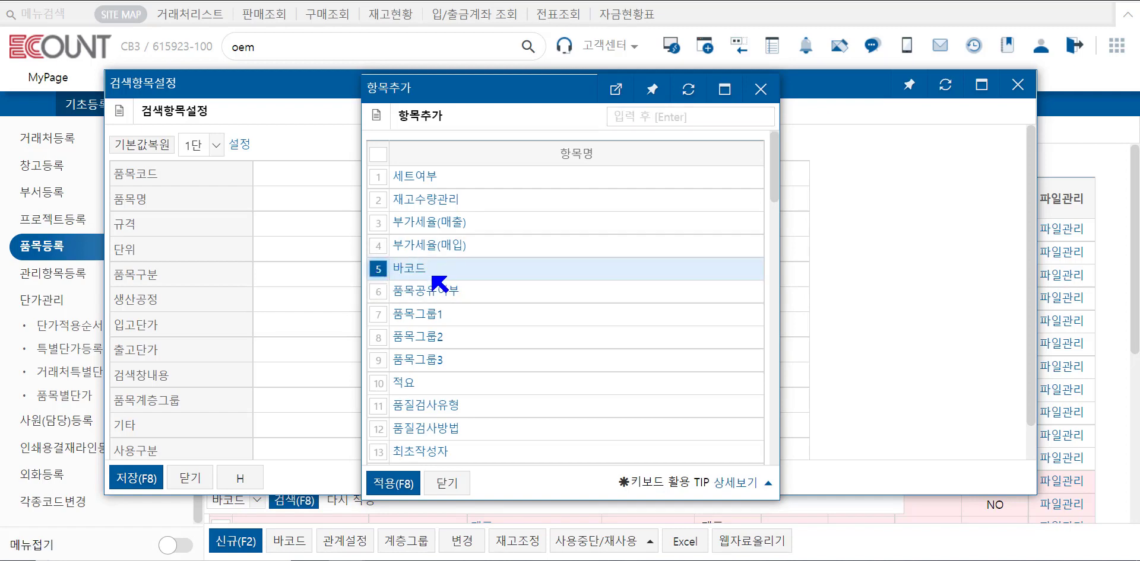
left_click(393, 484)
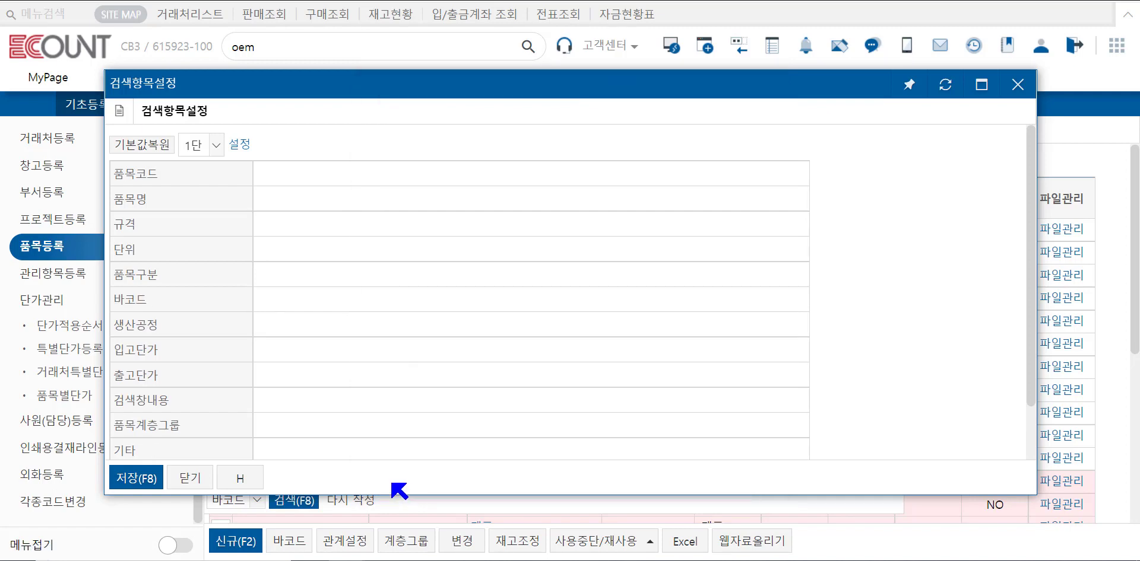
left_click(142, 479)
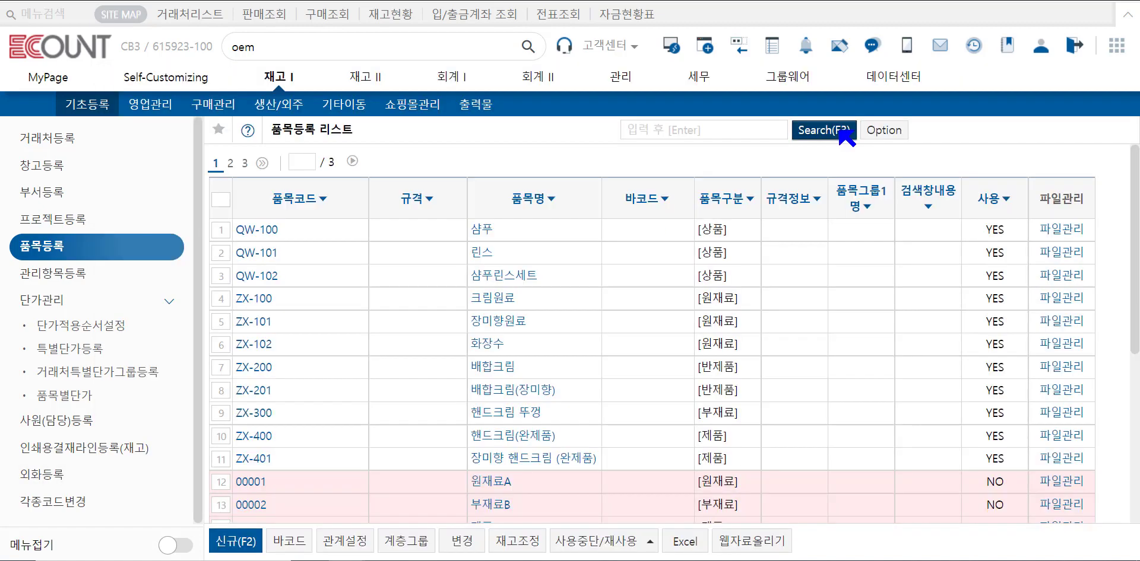
Review the 바코드 field in the search panel and open the inventory function settings dialog.
left_click(823, 130)
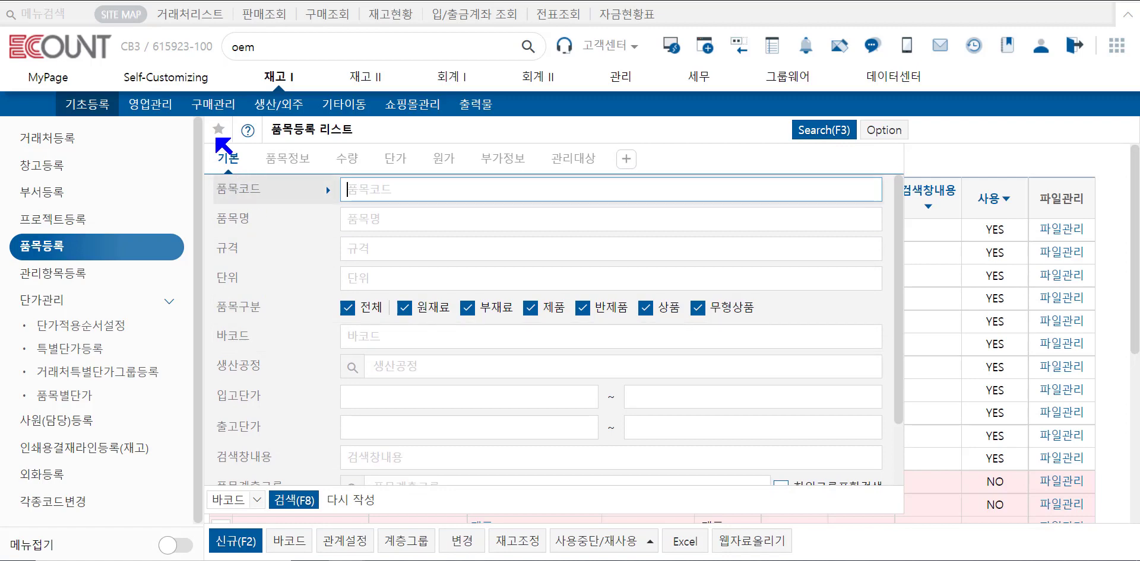
double_click(230, 338)
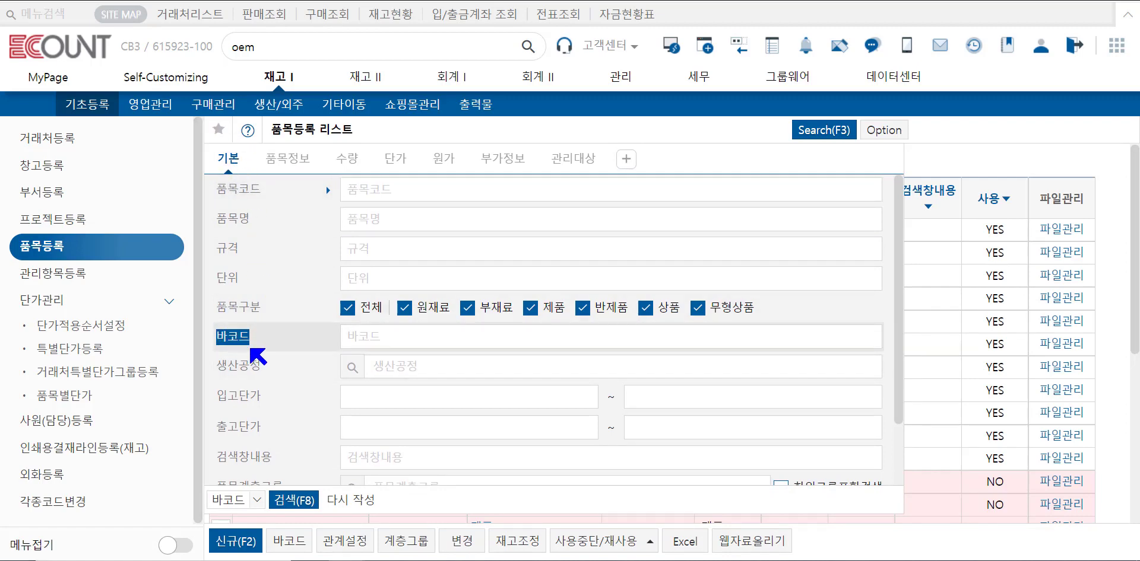
left_click(892, 131)
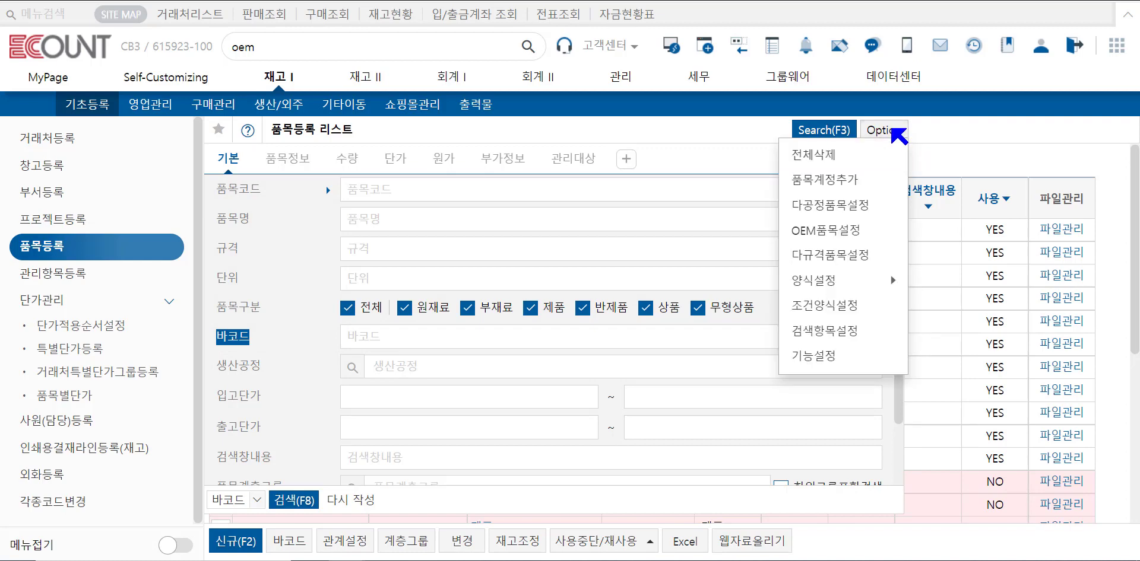
left_click(844, 366)
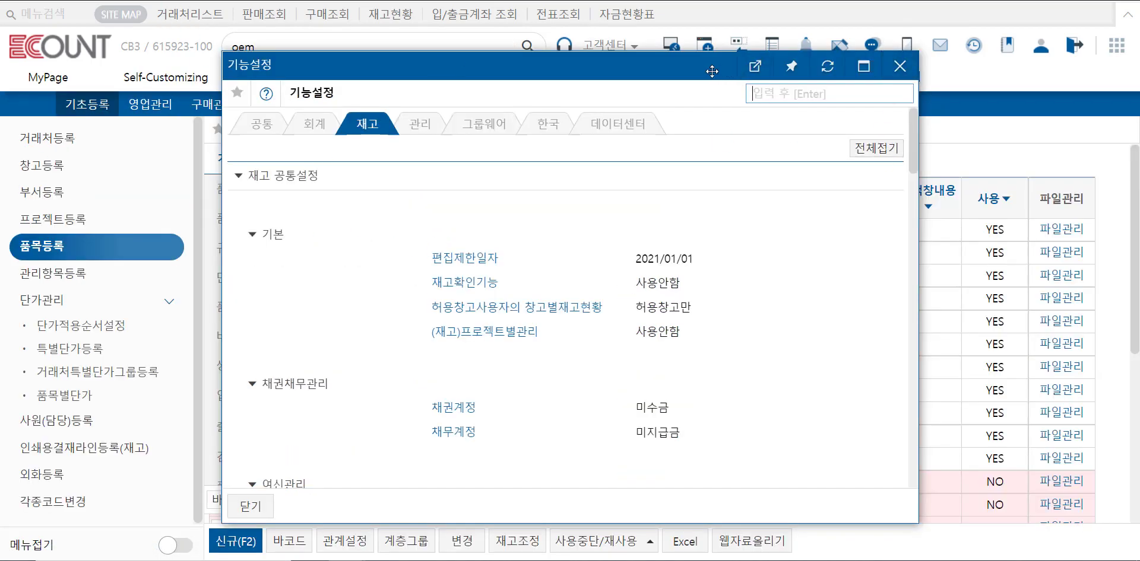
left_click_drag(712, 71, 827, 95)
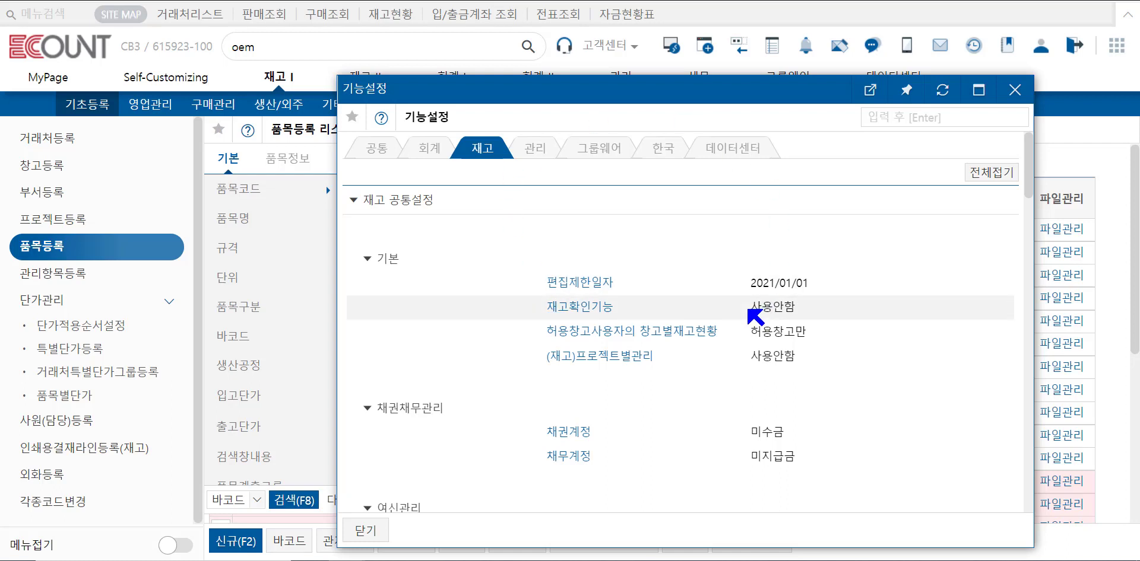